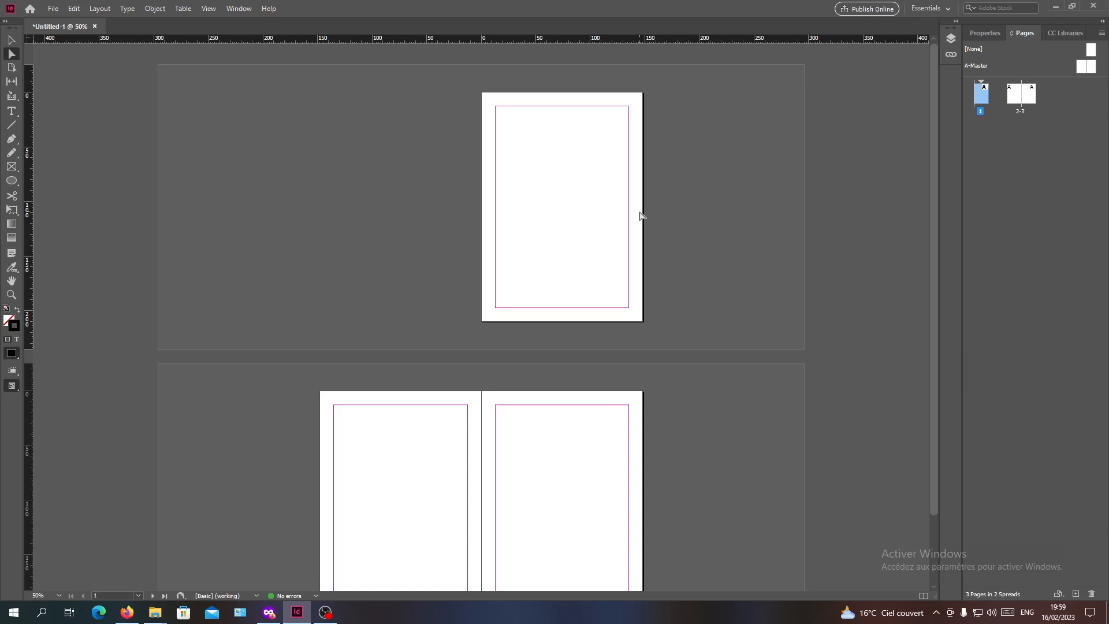
Step: Draw a text frame about 18 by 20 mm in page 1's lower-left margin corner and insert a current page number marker
key("ctrl+1")
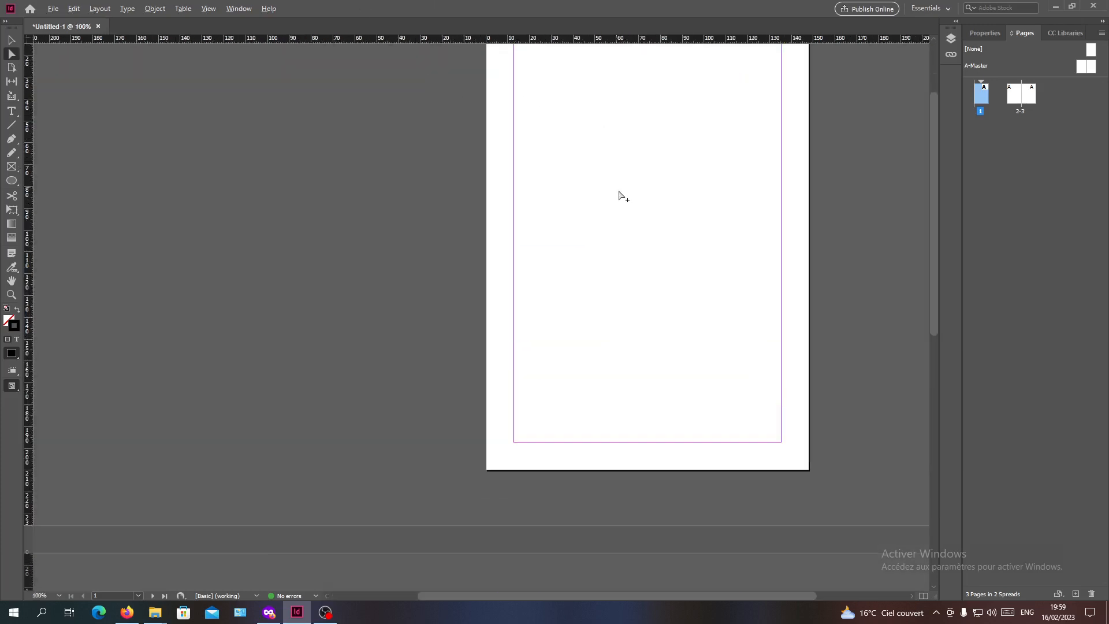
left_click(14, 116)
left_click_drag(514, 399, 554, 442)
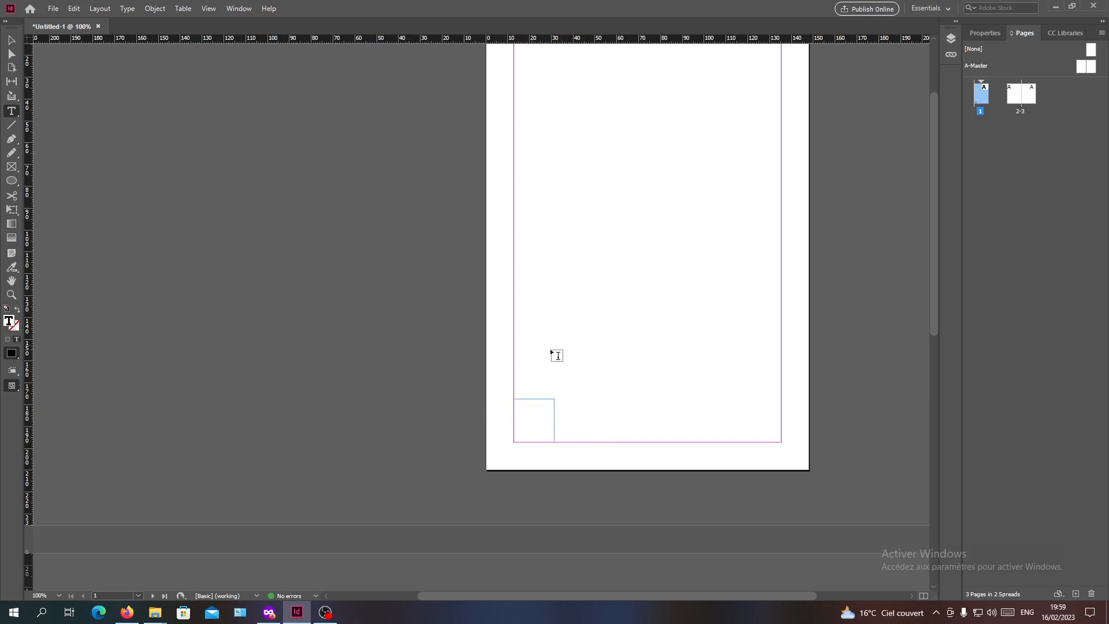
left_click(123, 9)
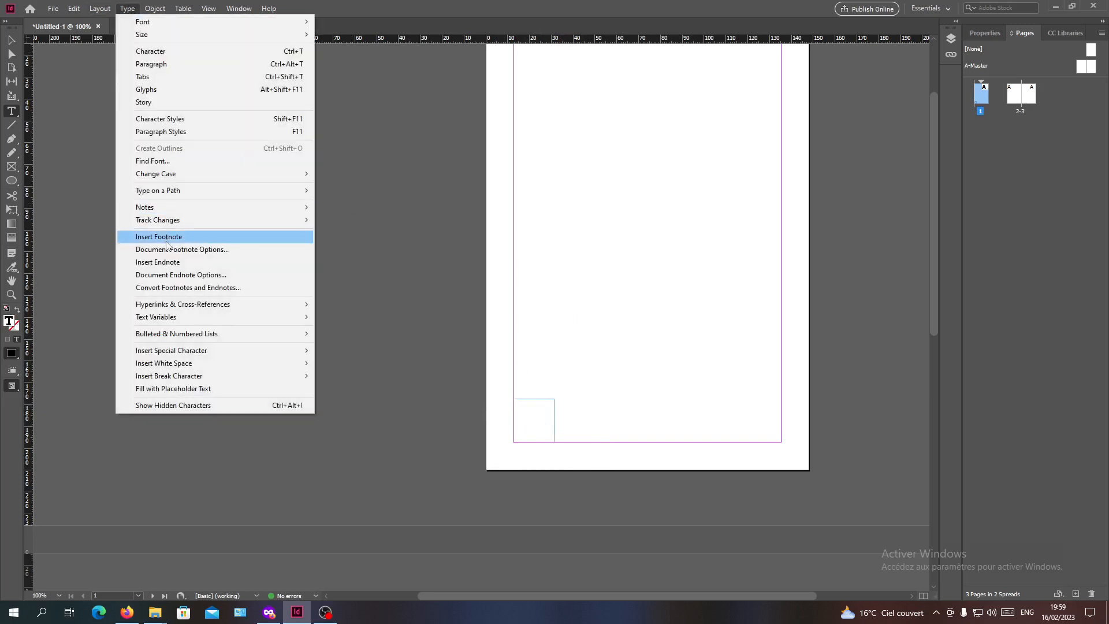
left_click(120, 5)
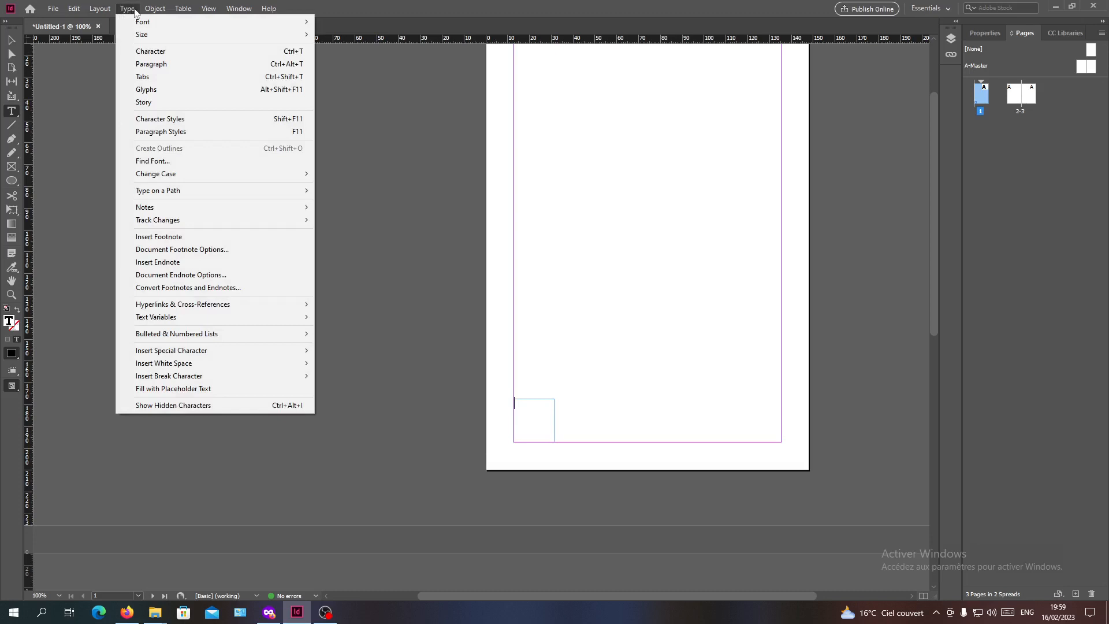
left_click(123, 9)
left_click(124, 9)
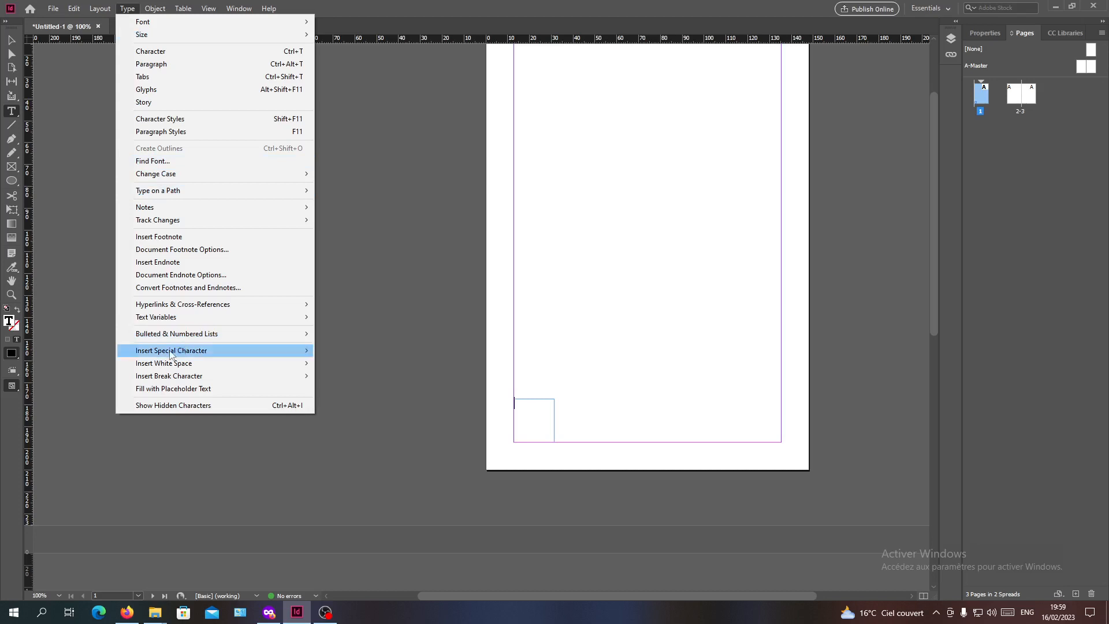
mouse_move(189, 353)
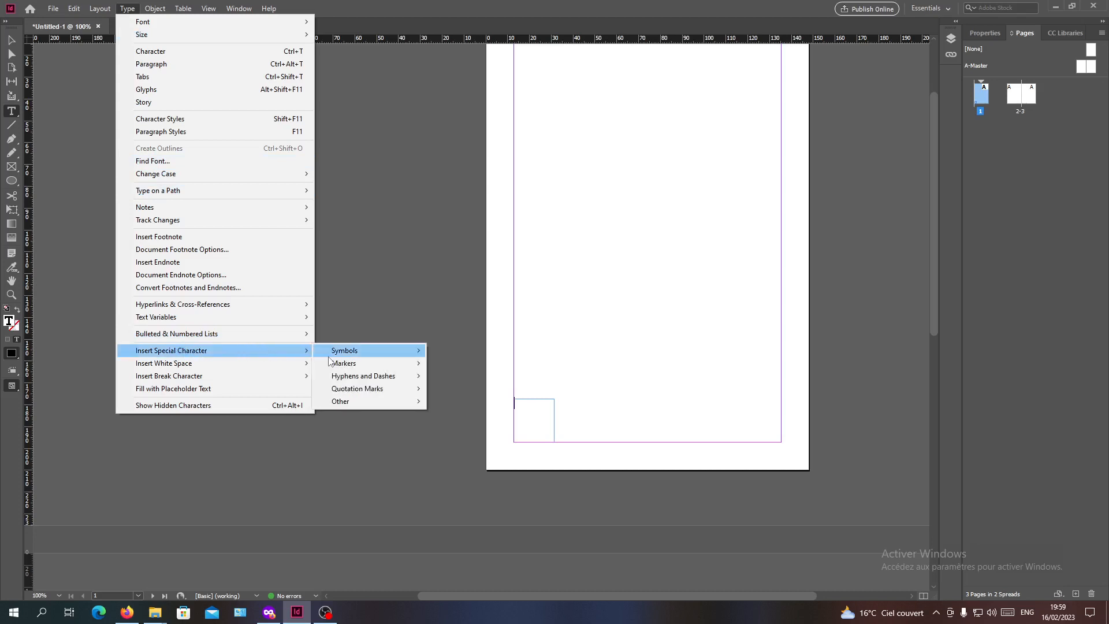
mouse_move(358, 365)
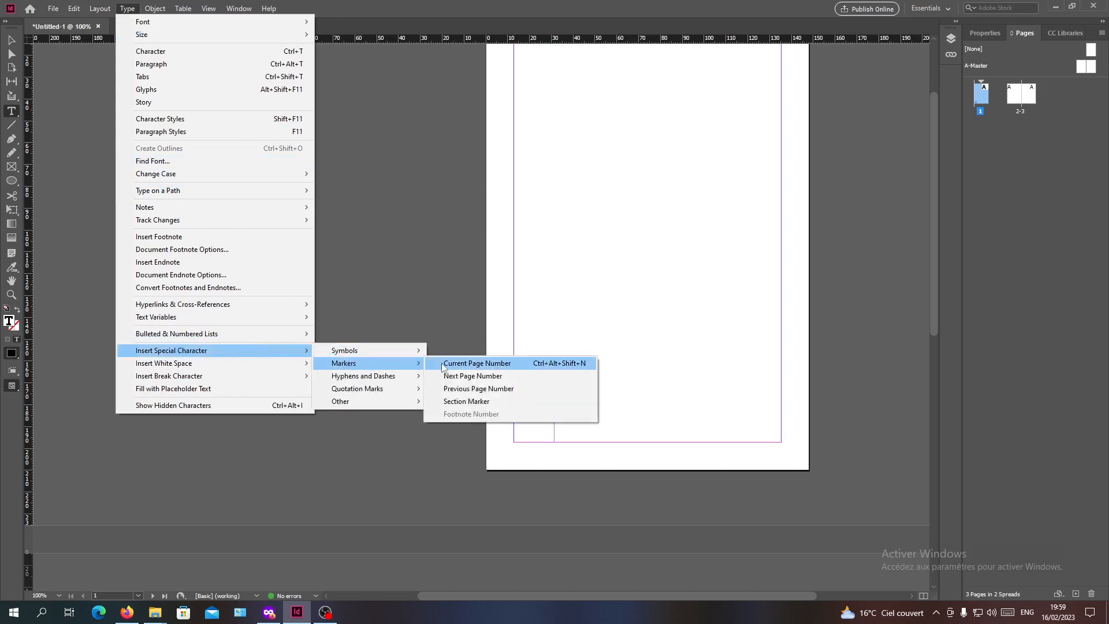
left_click(497, 364)
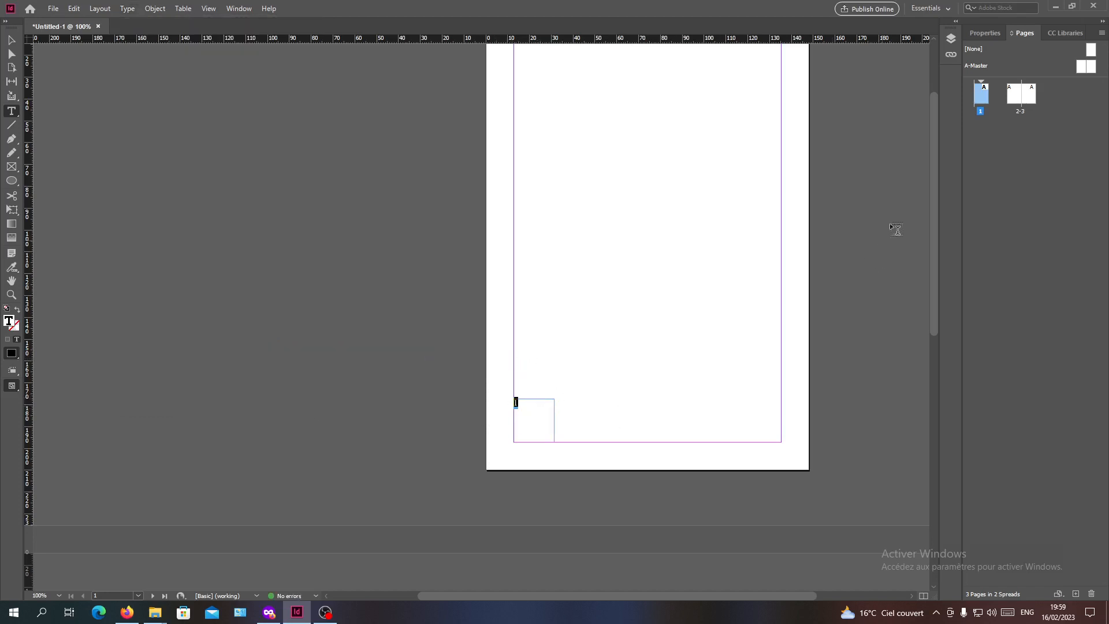
Step: Set the font size of the page number on page 1 to 36 pt
left_click(990, 38)
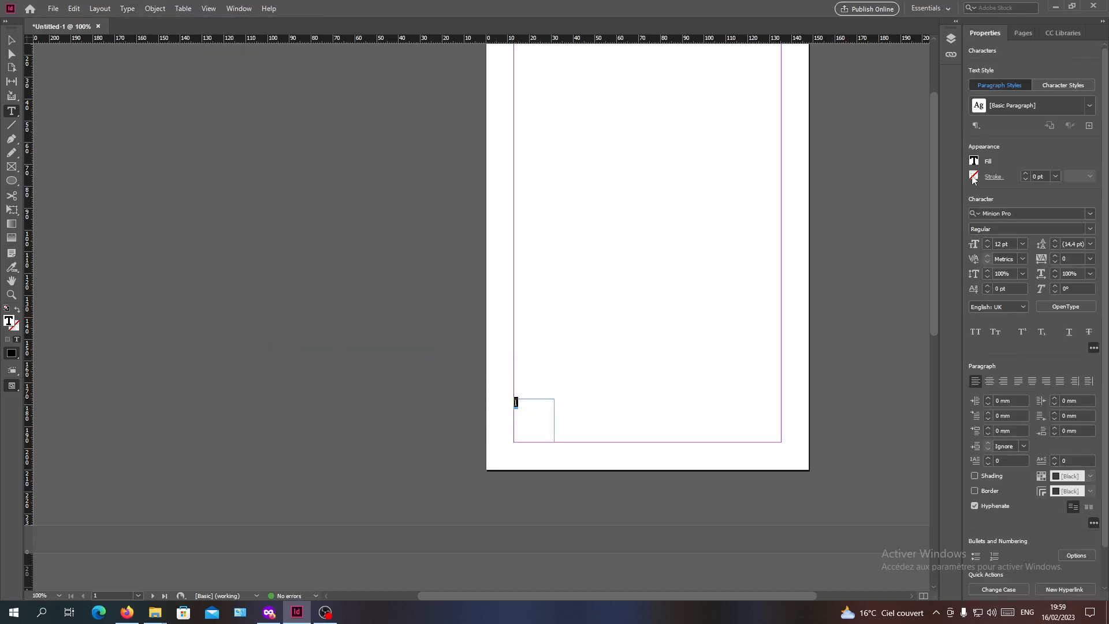
left_click(1023, 248)
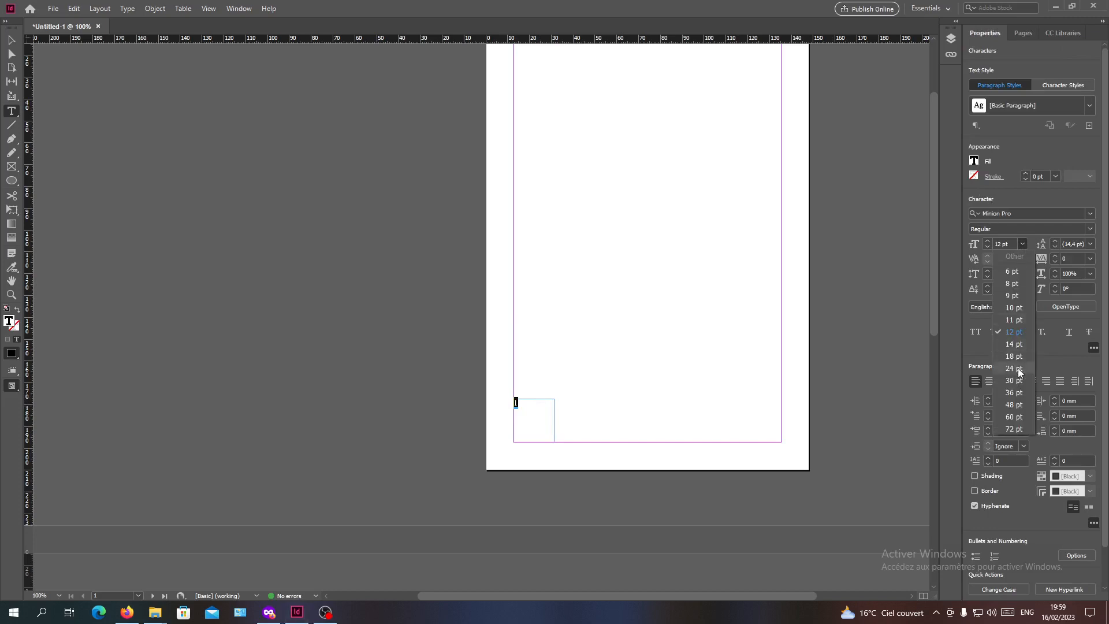
left_click(1013, 368)
left_click(1022, 244)
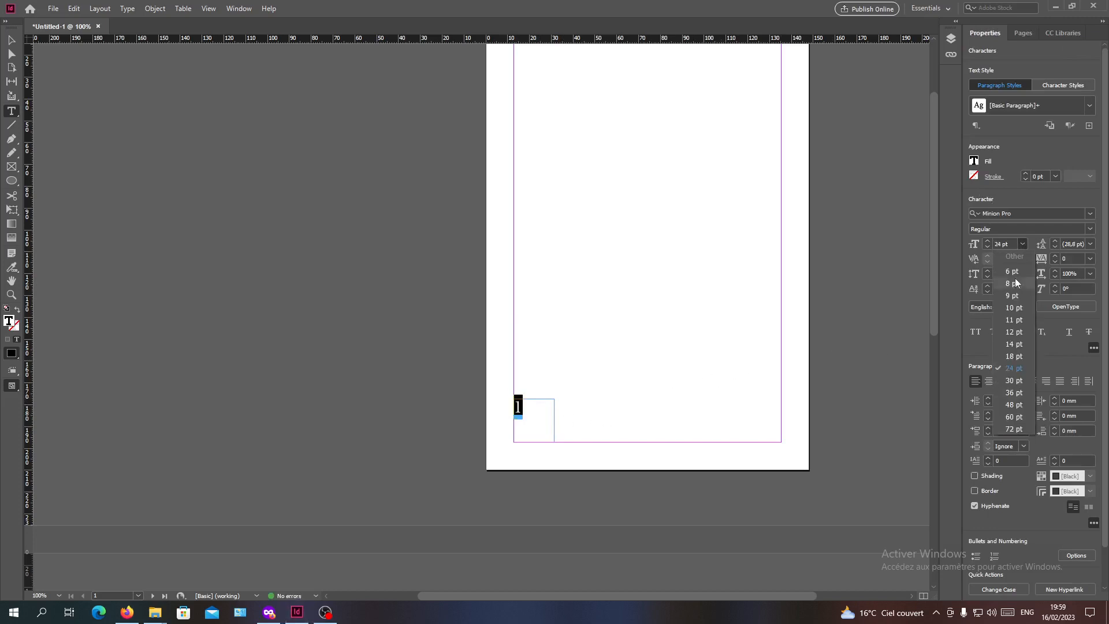
left_click(1008, 385)
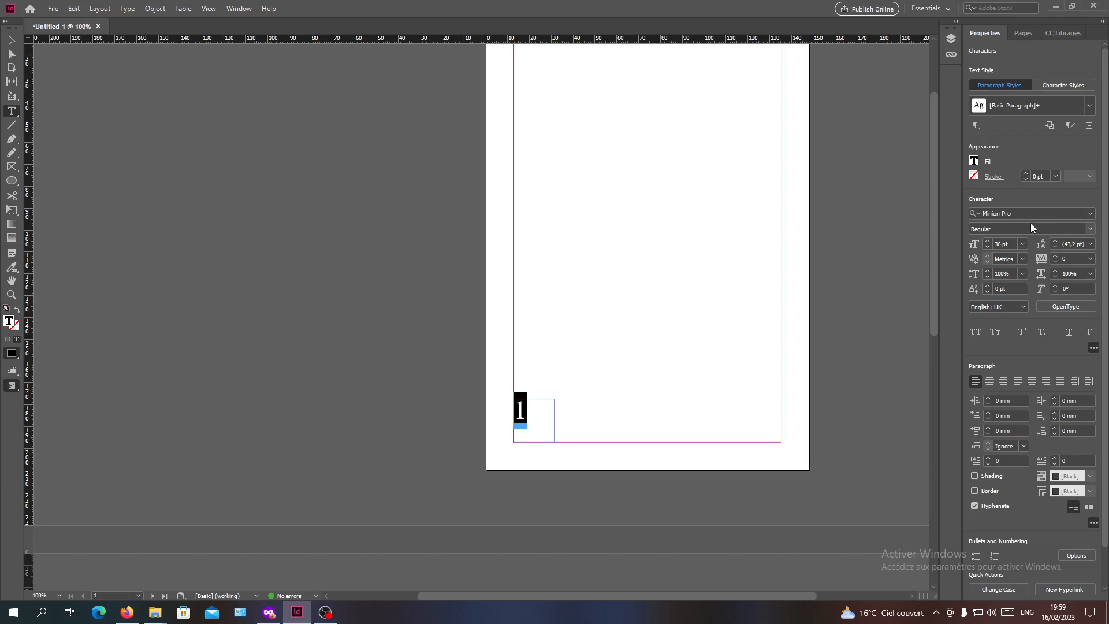
Step: Change the page number's font to Lucida Handwriting and center it horizontally in its frame
left_click(1090, 213)
left_click(954, 342)
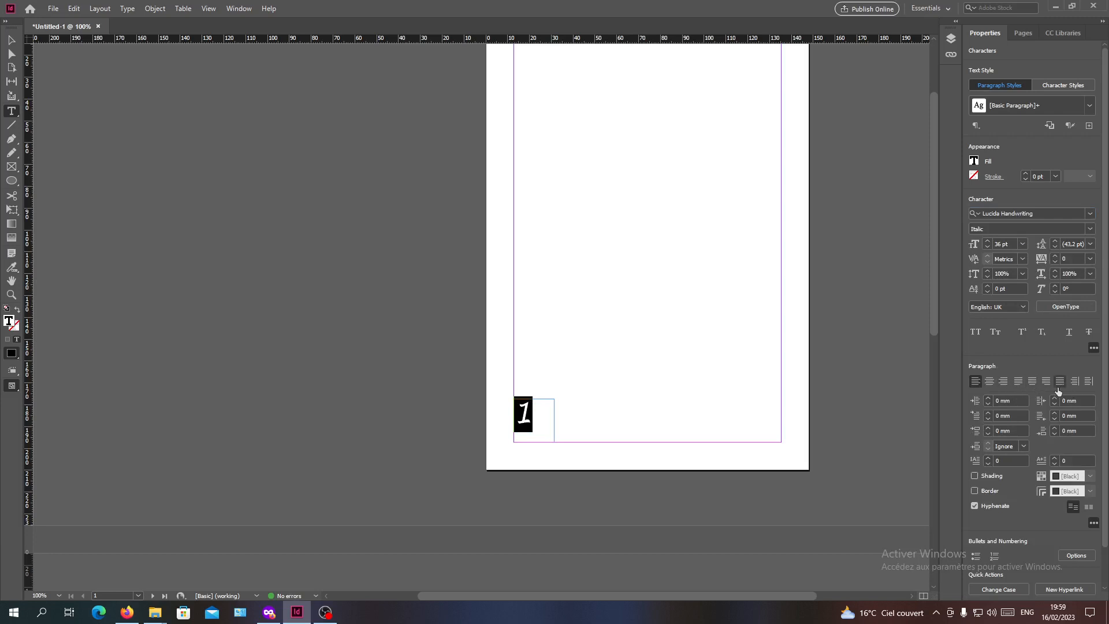
left_click(990, 381)
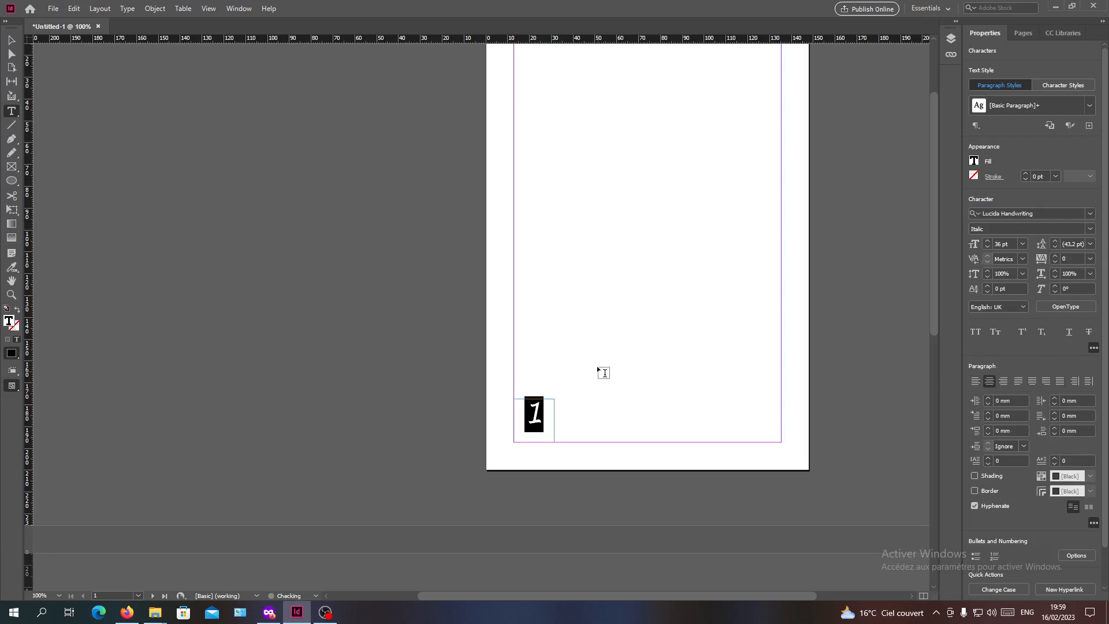
left_click(566, 408)
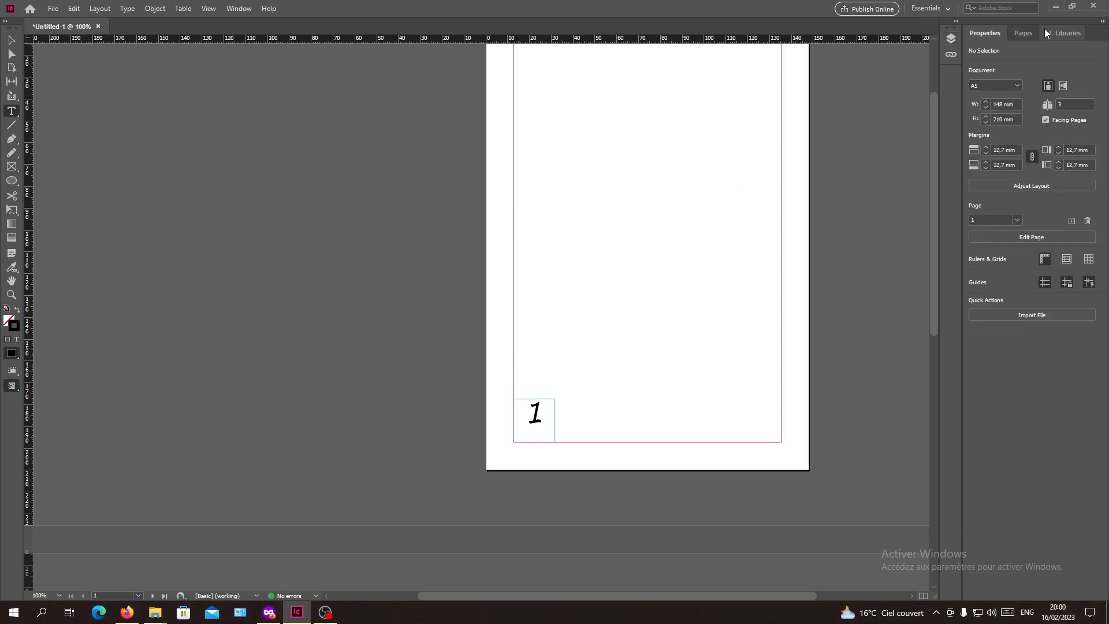
Step: Delete the page number text frame from page 1
left_click(1028, 33)
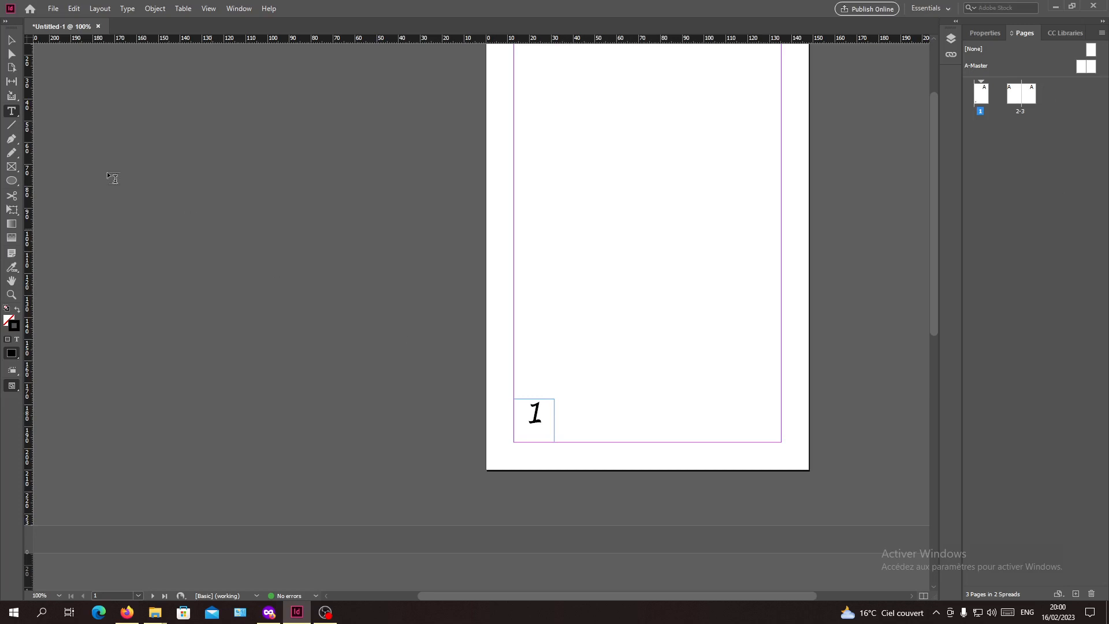
left_click(12, 53)
left_click_drag(600, 397, 497, 430)
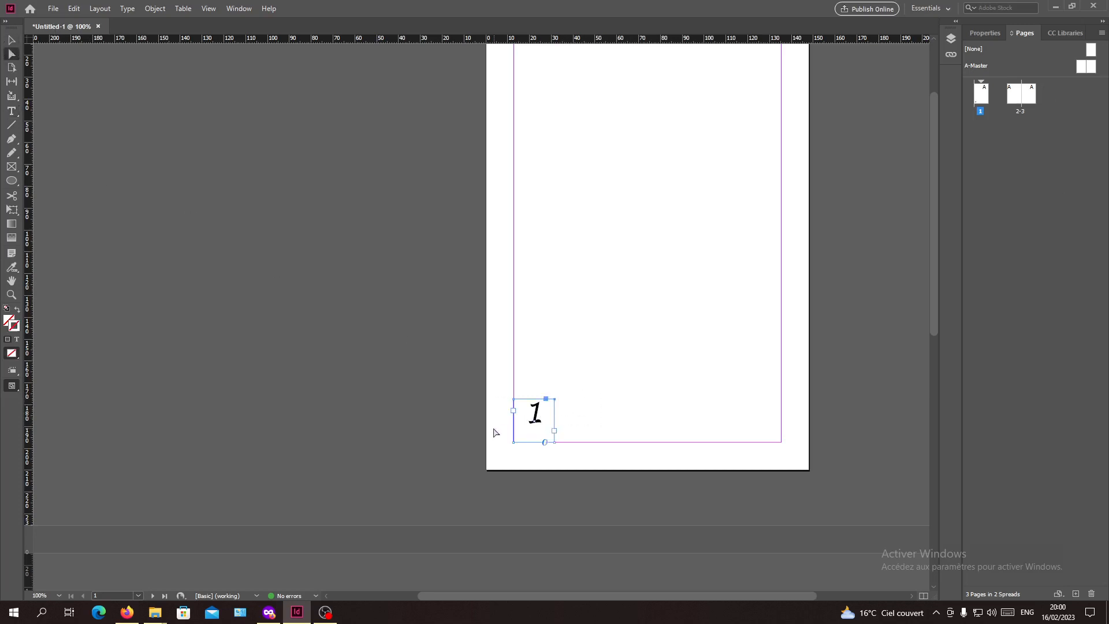
left_click(611, 319)
left_click(11, 40)
key("Delete")
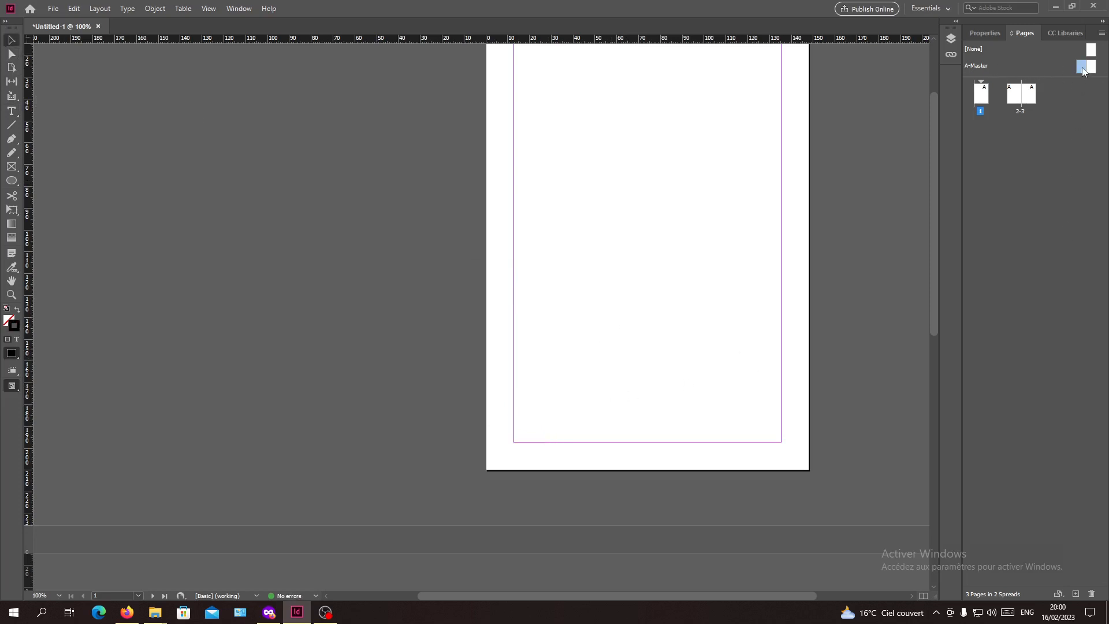
Step: Try to add two pages while editing A-Master, and undo them along with the deletion of the page number frame
double_click(1083, 67)
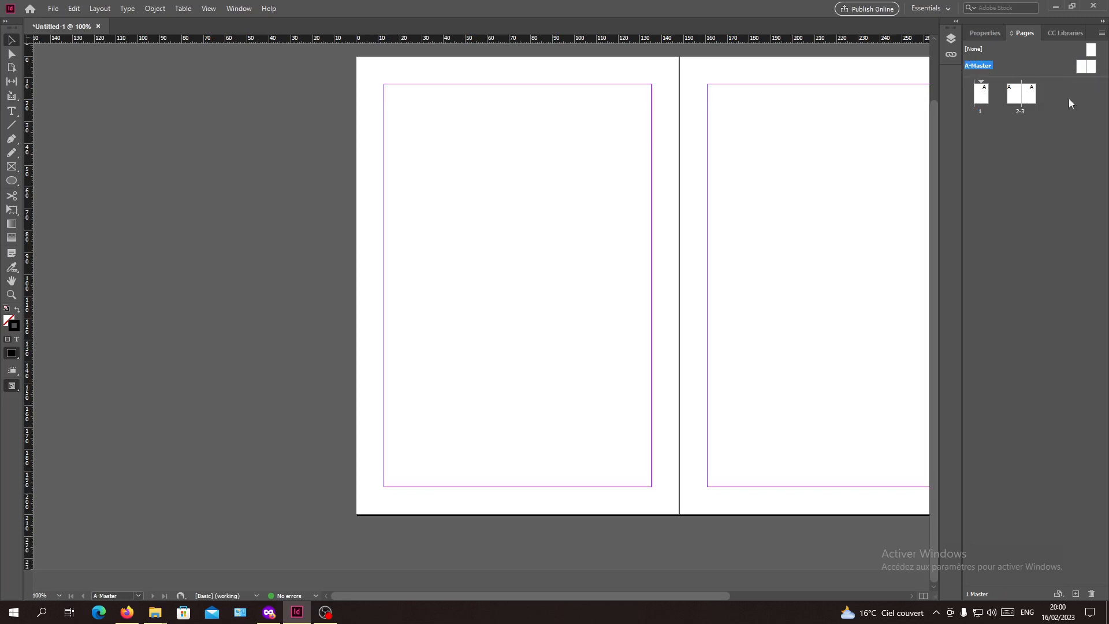
left_click(1073, 593)
left_click(1073, 593)
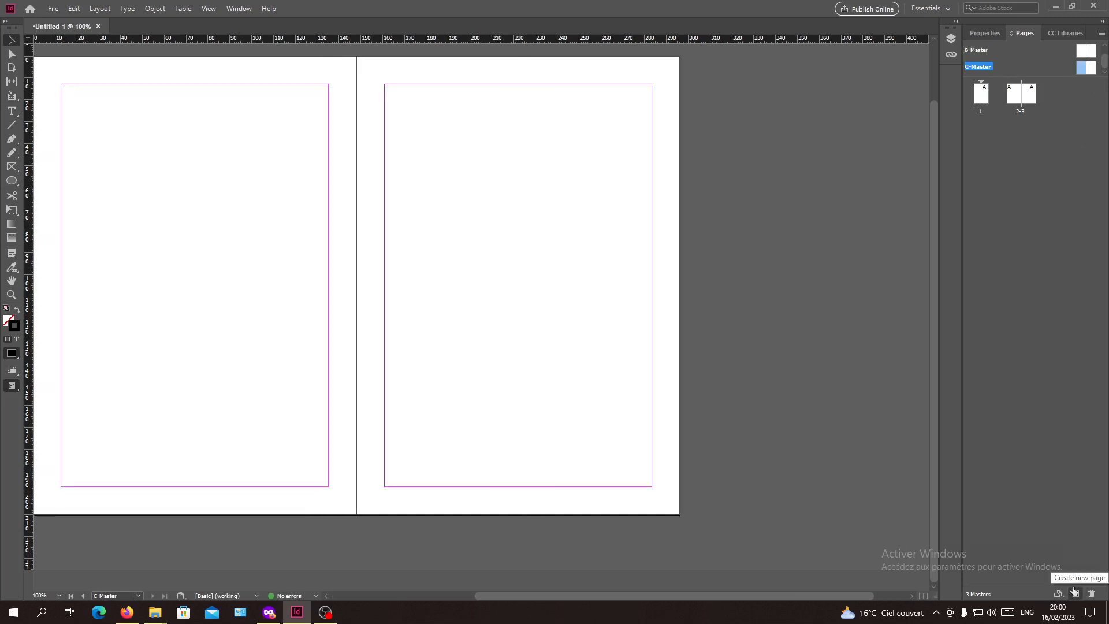
key("ctrl+z")
key("ctrl+z")
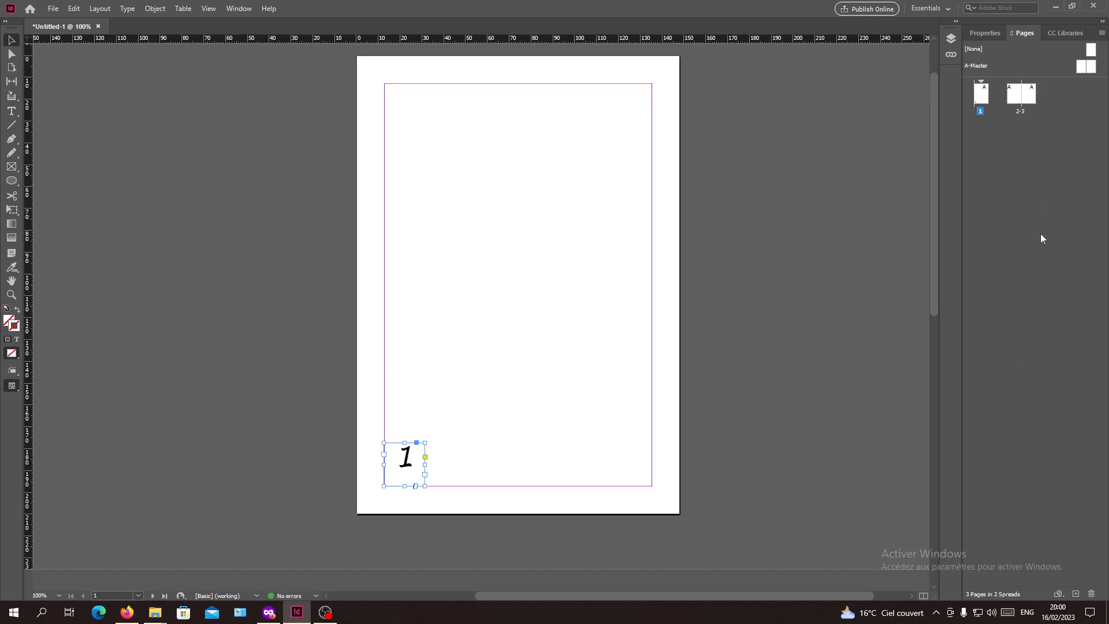
Step: Add three more pages to the end of the document
left_click(1072, 593)
left_click(1072, 593)
left_click(1072, 592)
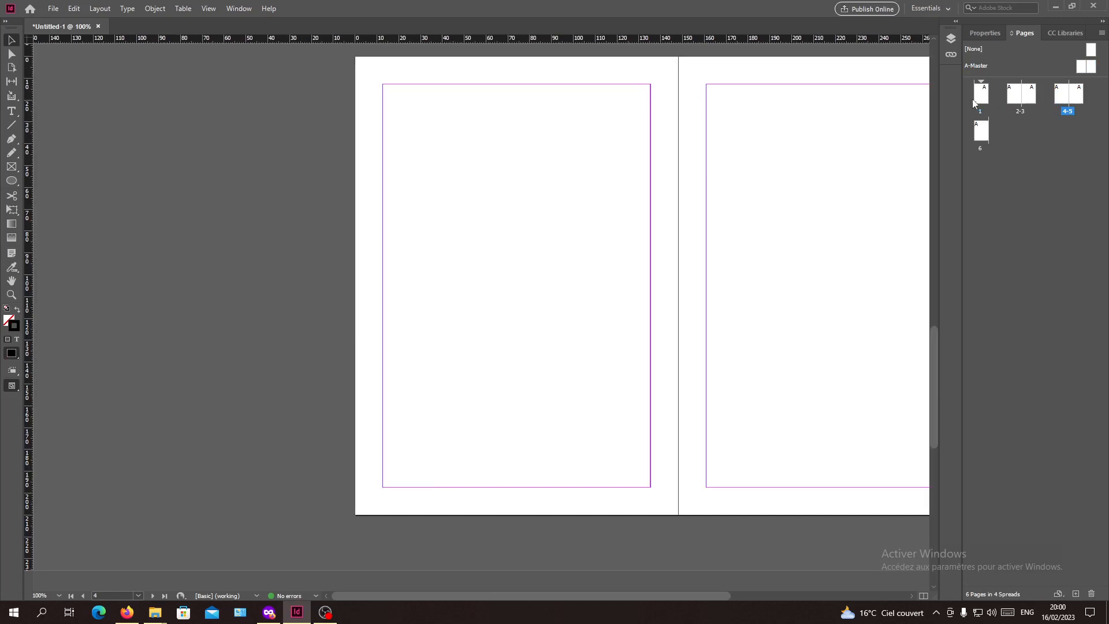
left_click(981, 94)
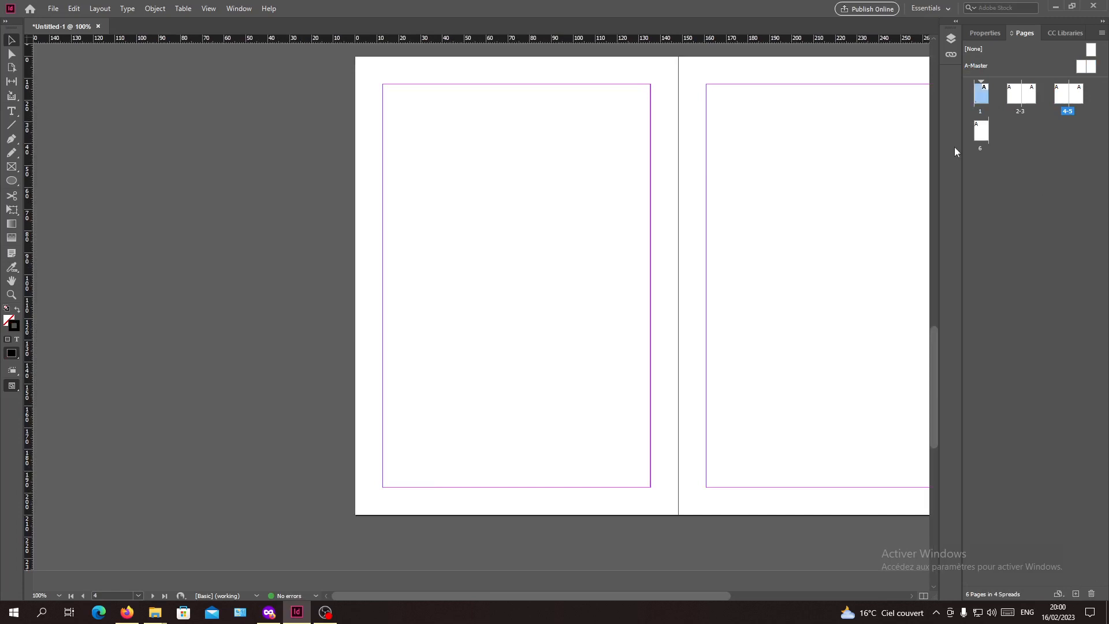
Step: On A-Master's left page, draw a text frame about 21 mm square in the lower-left margin corner and insert a current page number marker
left_click(1088, 66)
double_click(1084, 70)
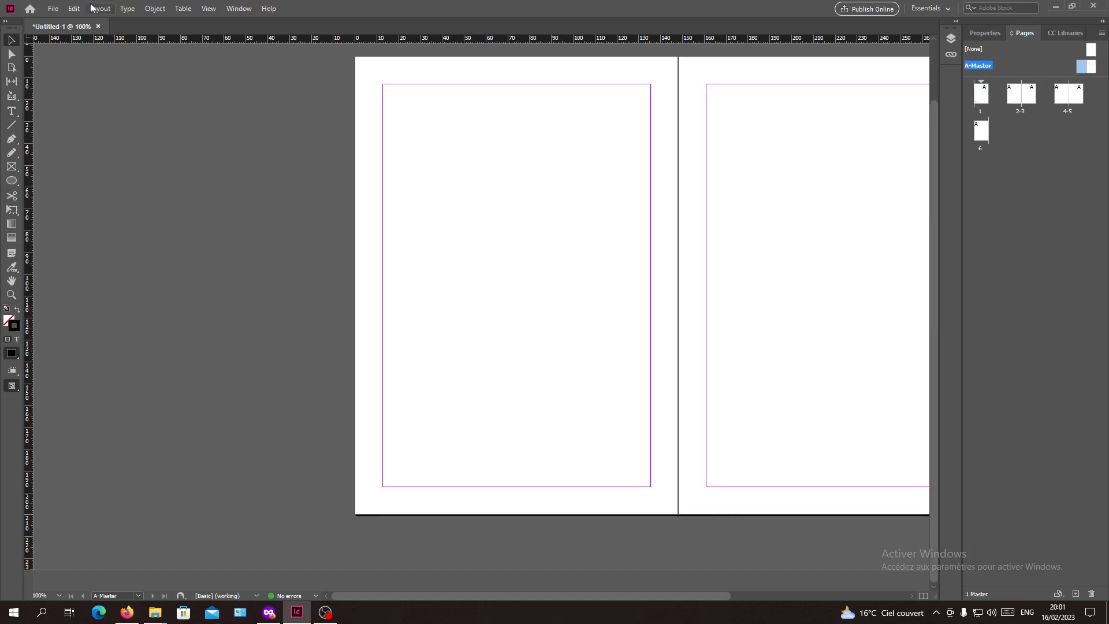
left_click(15, 115)
left_click_drag(383, 441, 428, 485)
left_click(127, 9)
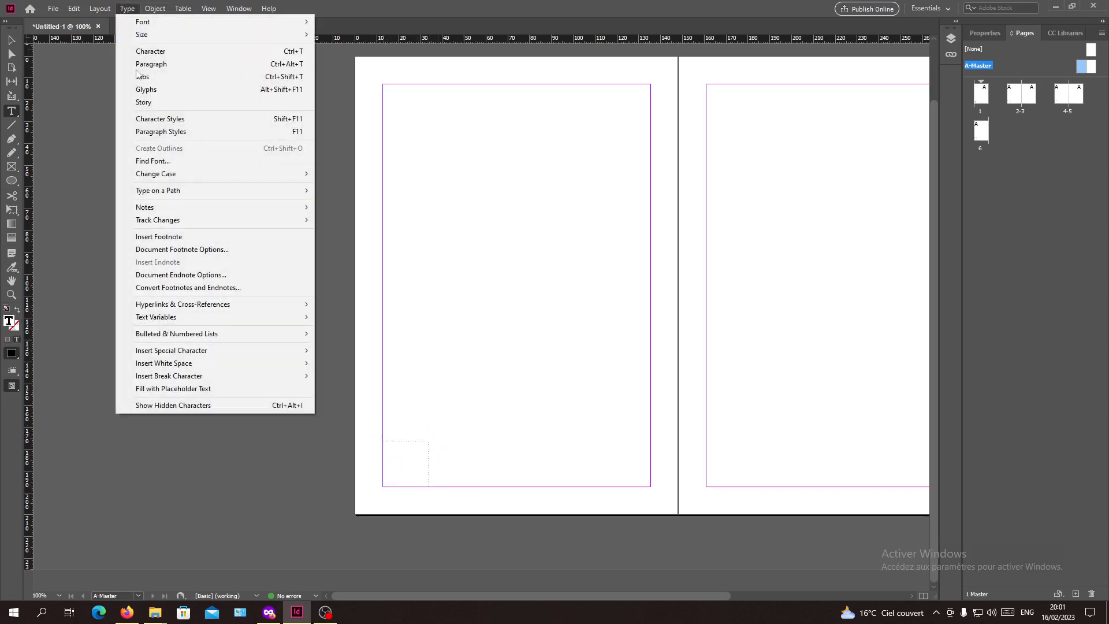
mouse_move(231, 351)
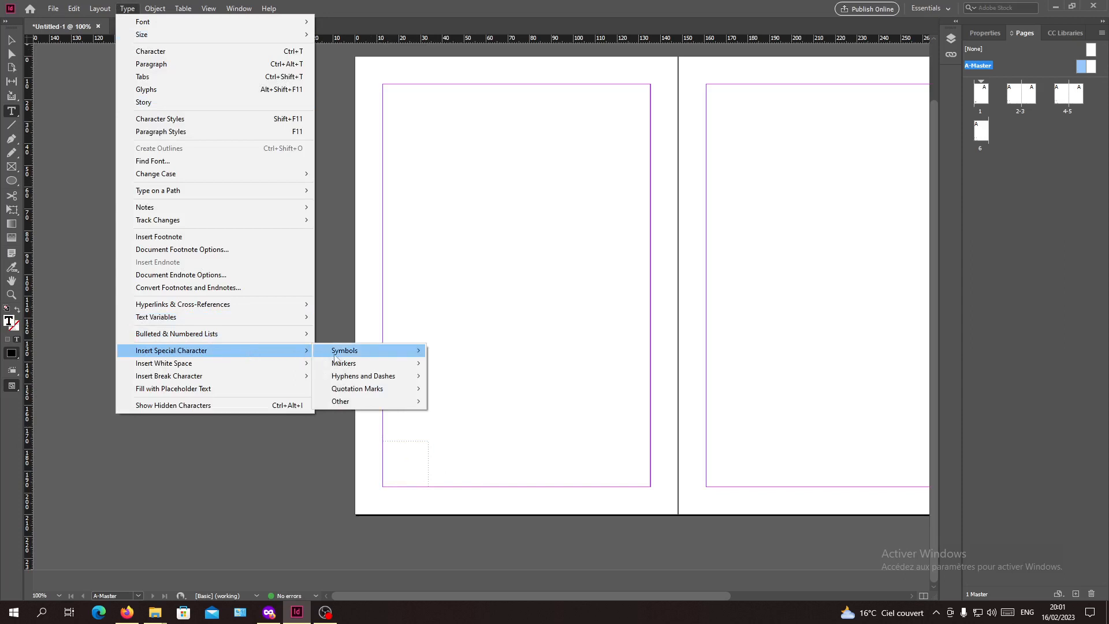
mouse_move(395, 365)
left_click(458, 364)
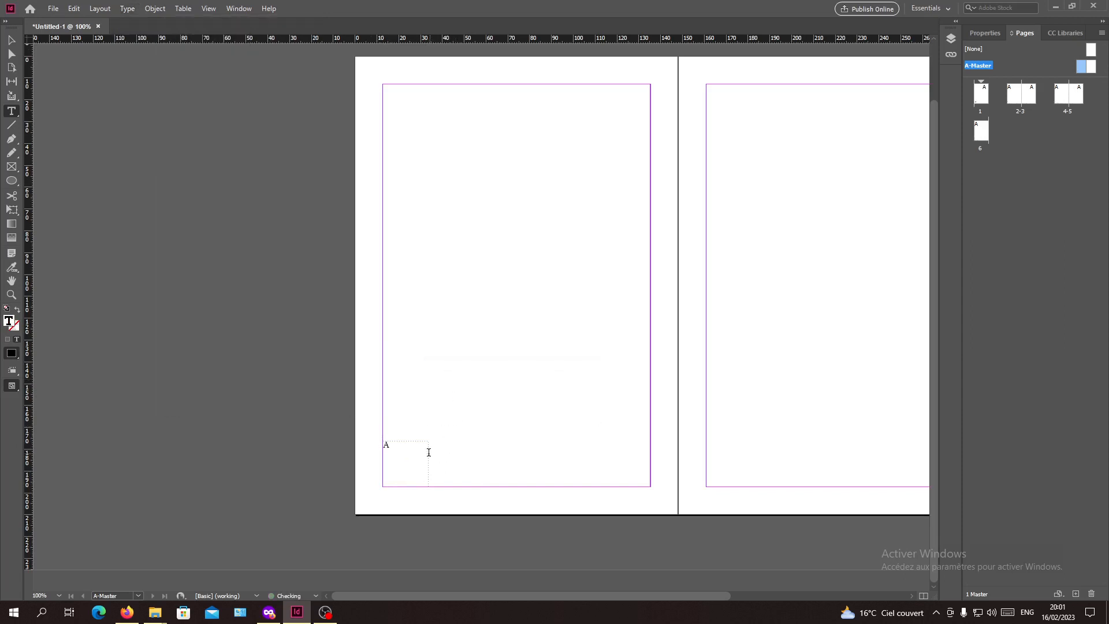
Step: Set the font size of the page number marker on A-Master to 18 pt
double_click(397, 456)
left_click(985, 33)
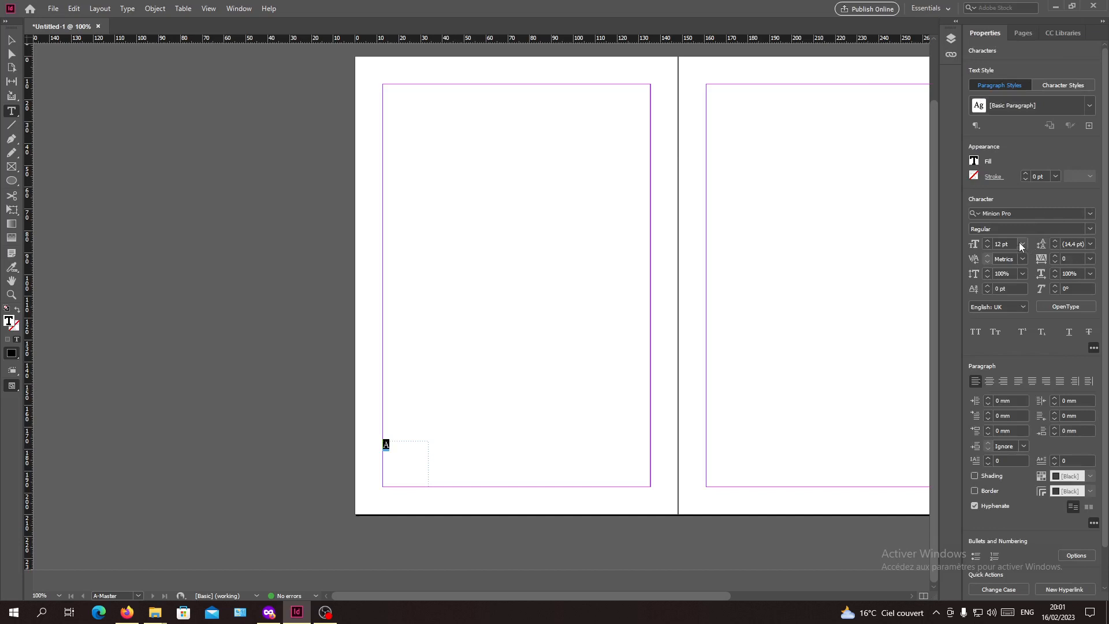
left_click(987, 241)
left_click(987, 242)
left_click(987, 242)
left_click(987, 242)
left_click(987, 241)
left_click(988, 242)
Step: Fill the page number marker on A-Master with the cyan swatch C=100 M=0 Y=0 K=0
left_click(975, 164)
left_click(889, 286)
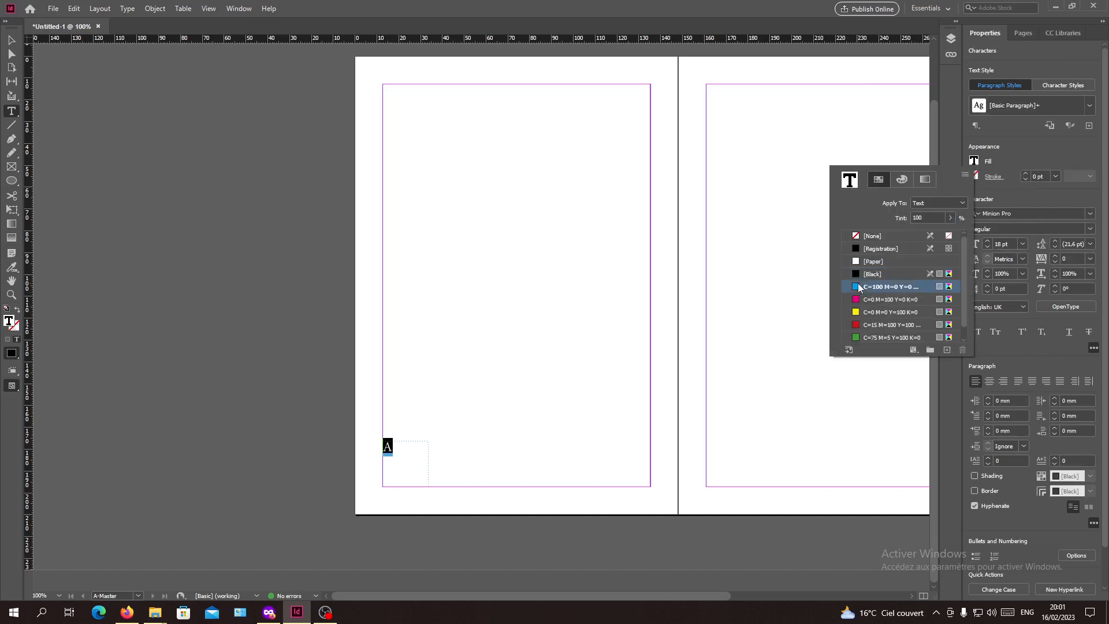
left_click(441, 469)
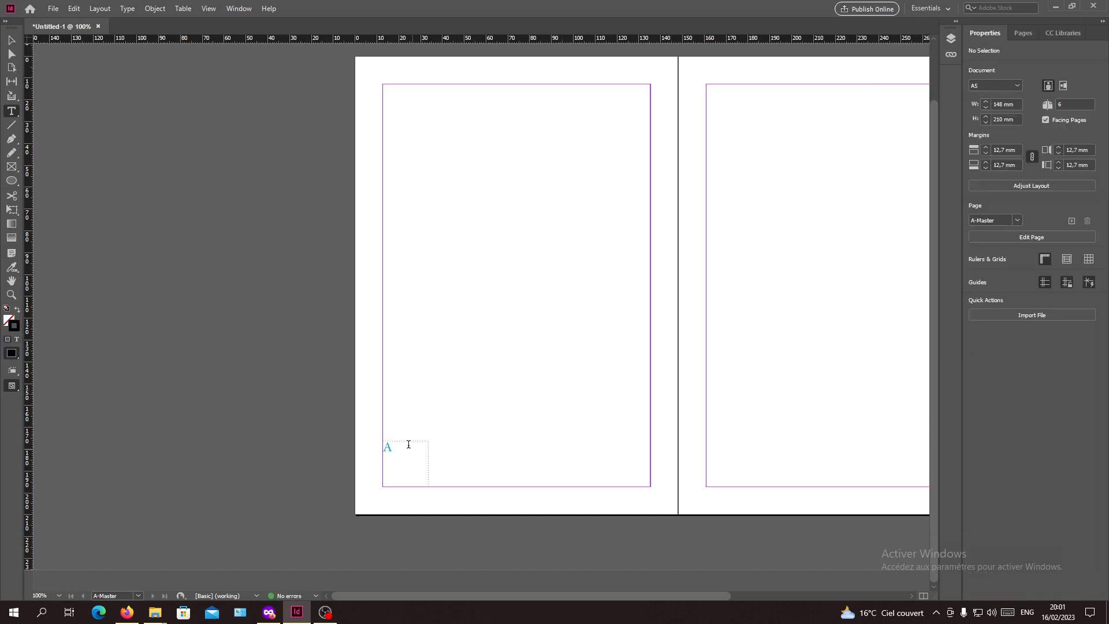
left_click_drag(398, 443, 379, 444)
left_click(462, 423)
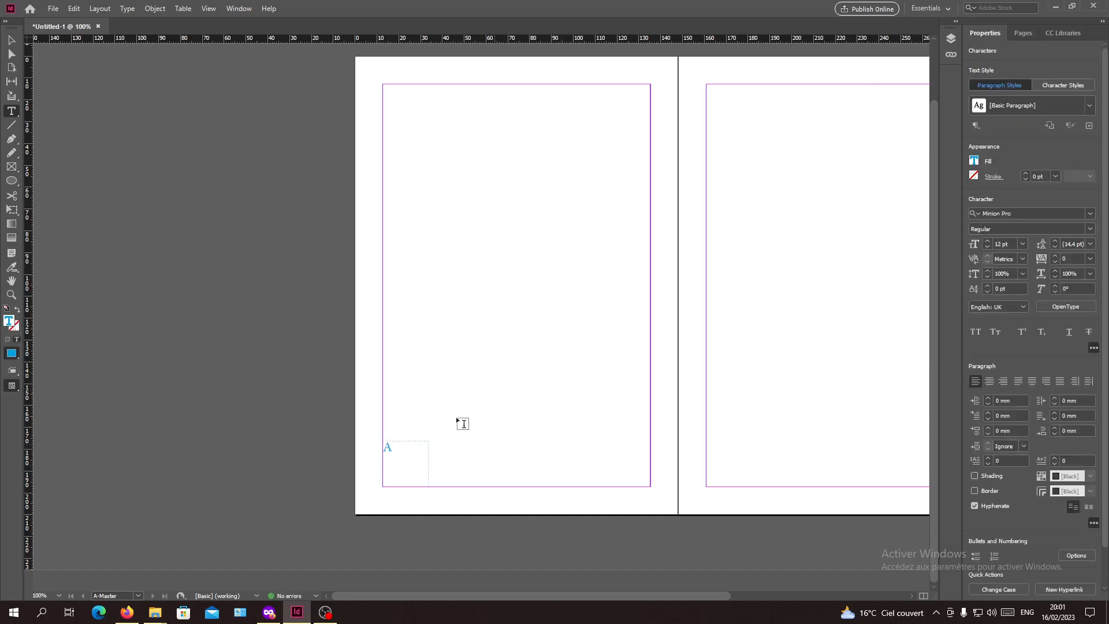
Step: Draw a vertical line about 21 mm long on the page number frame's right edge with a C=0 M=0 Y=100 K=0 stroke
left_click(11, 125)
left_click_drag(428, 441, 428, 487)
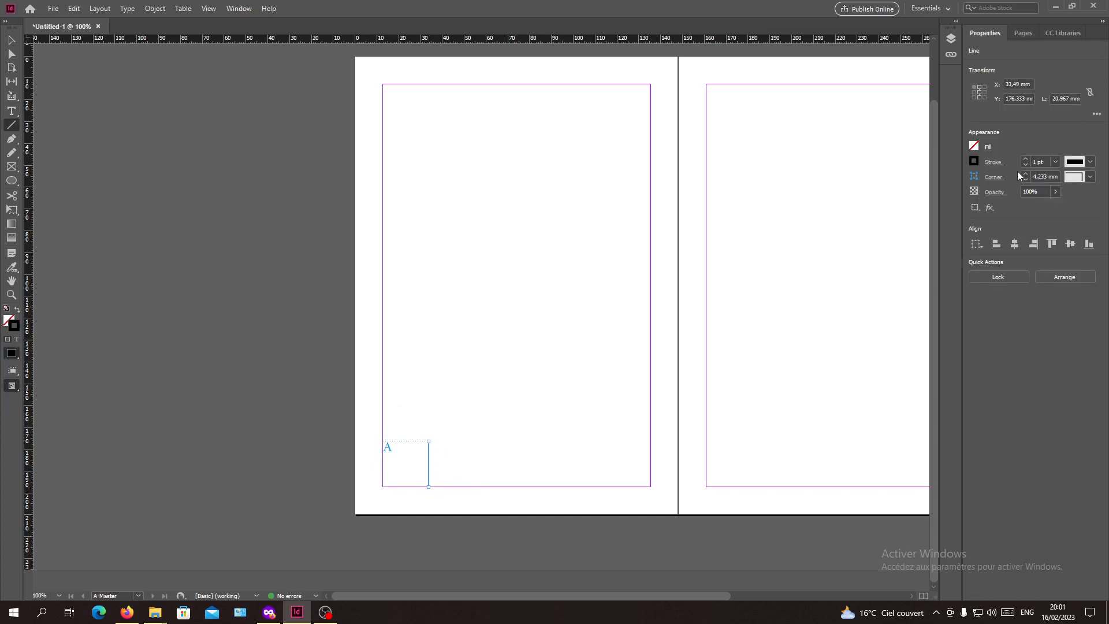
left_click(973, 161)
left_click(856, 302)
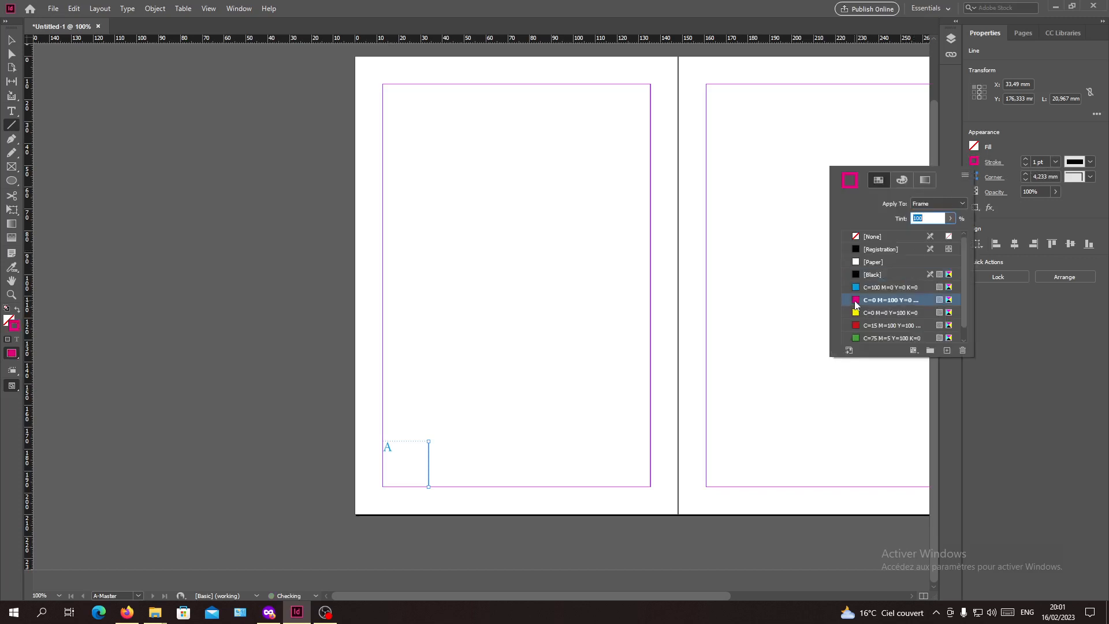
left_click(857, 313)
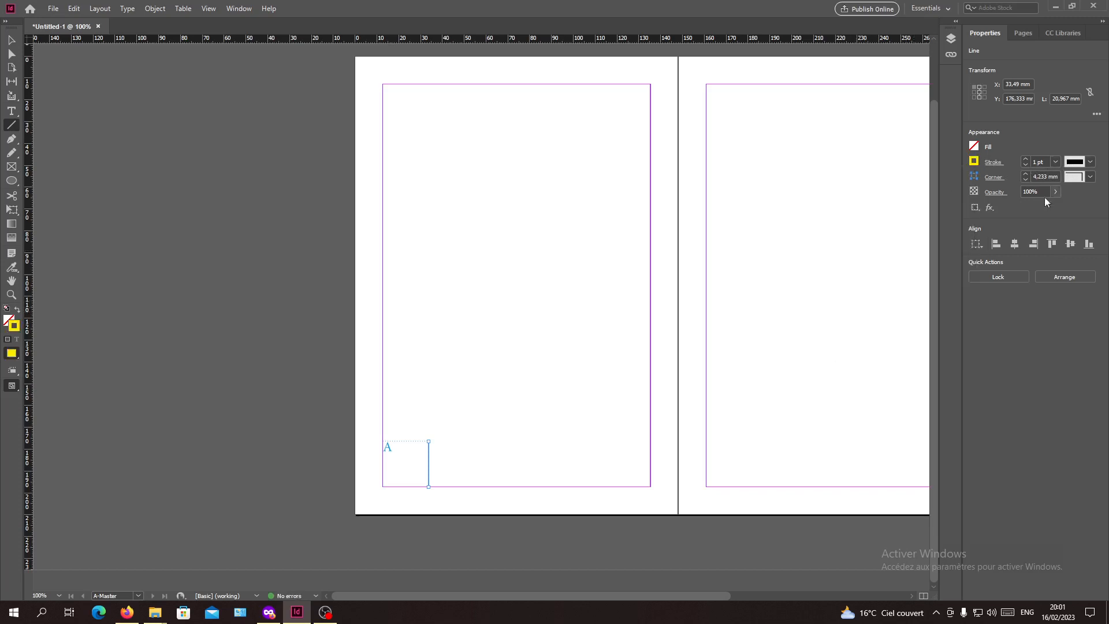
Step: Choose a heavier stroke weight for the yellow line beside the page number marker
left_click(1055, 162)
left_click(1051, 259)
left_click(614, 404)
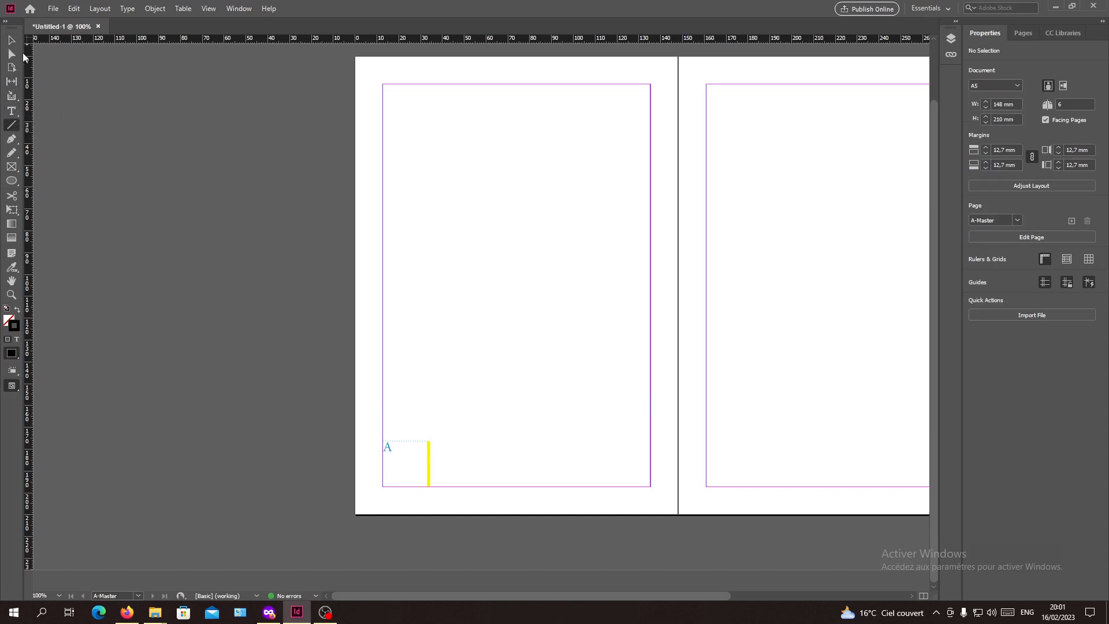
Step: Copy the page number marker and its yellow line to the lower outer margin corner of A-Master's right page
key("v")
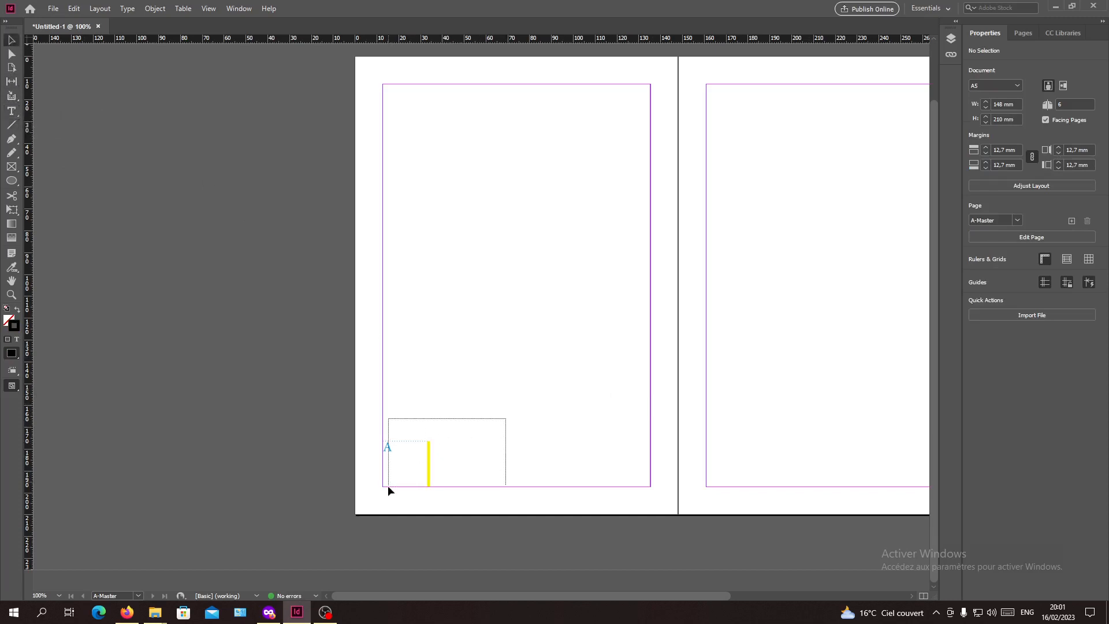
left_click_drag(388, 487, 390, 484)
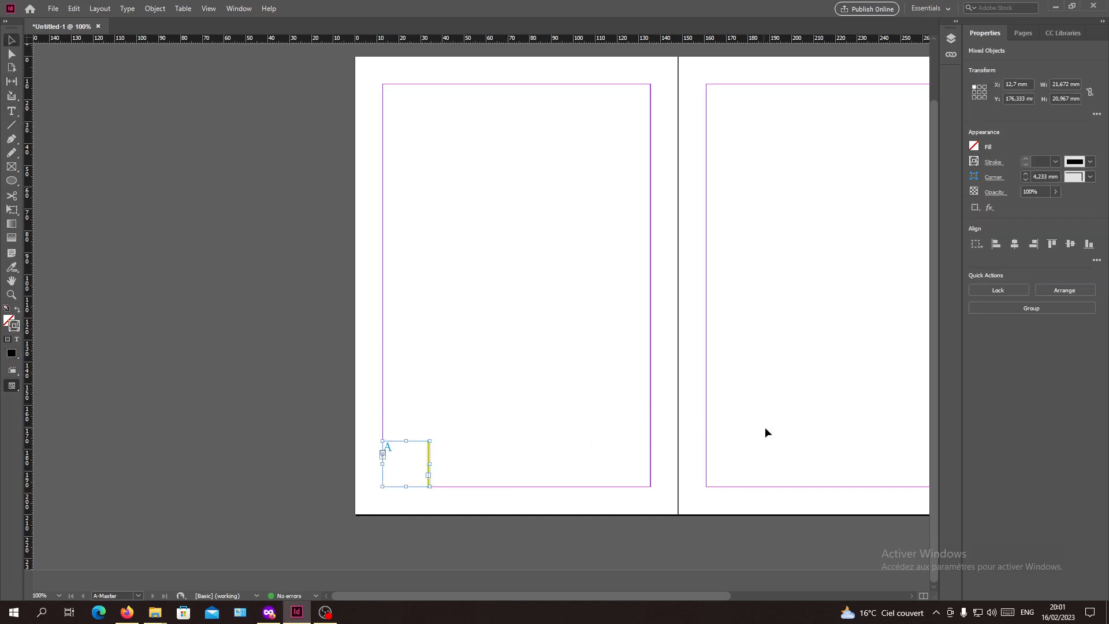
left_click(800, 439)
left_click(1023, 33)
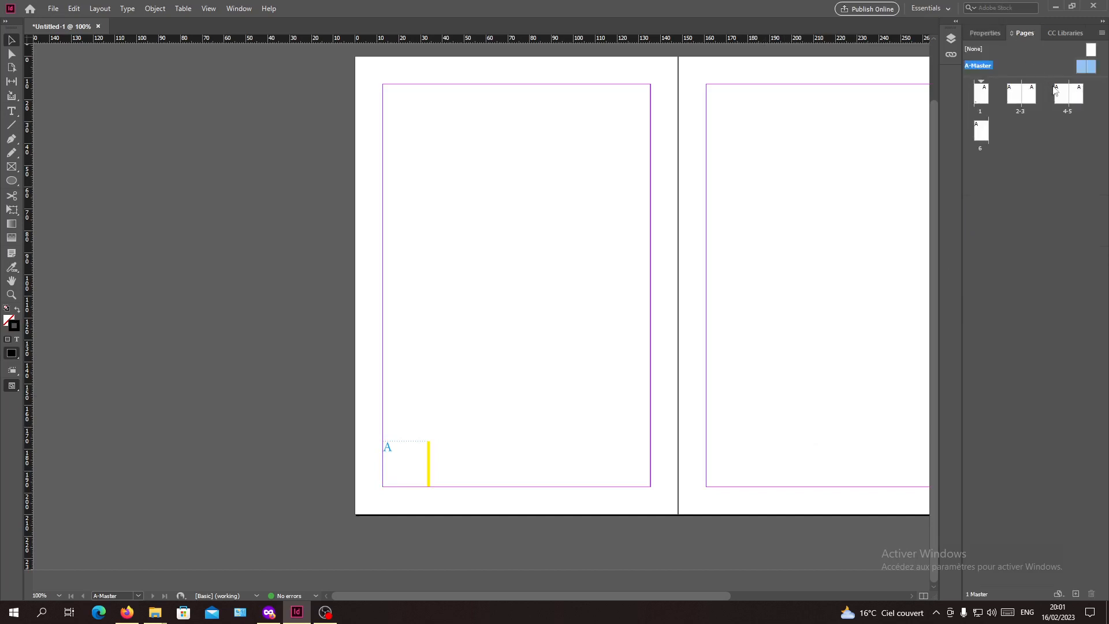
double_click(1091, 68)
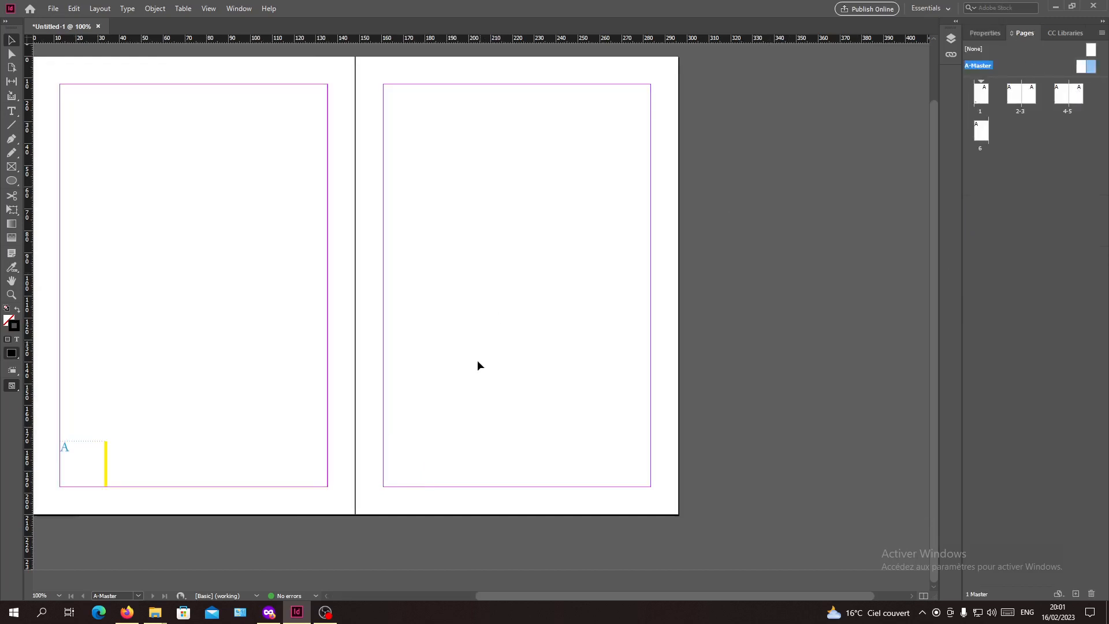
key("ctrl+v")
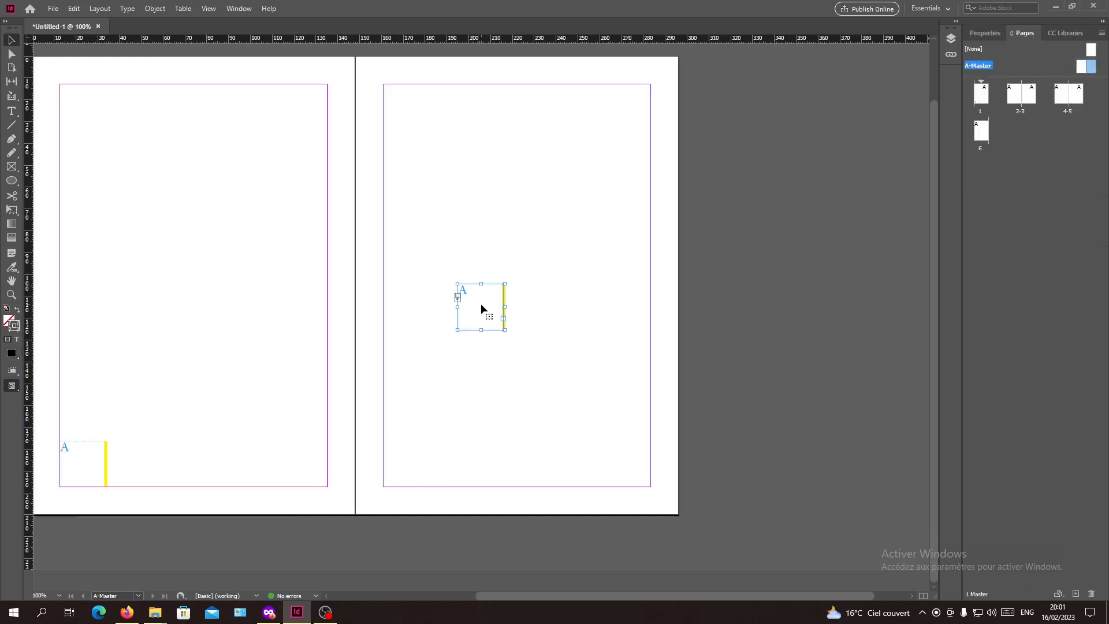
left_click_drag(481, 303, 628, 462)
left_click(613, 393)
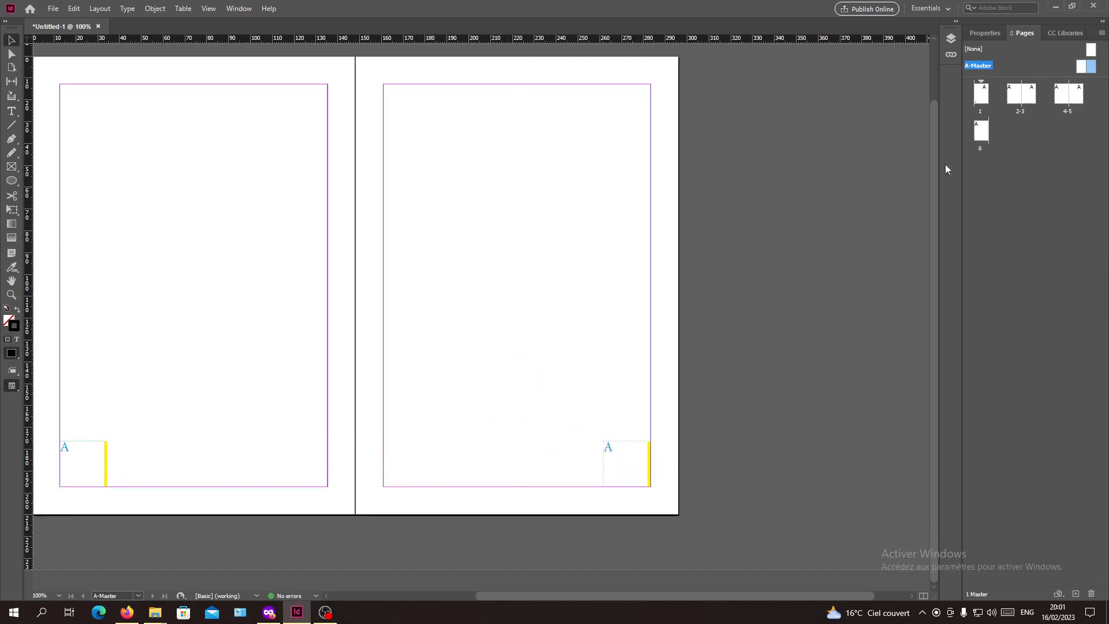
Step: Check the page numbers on page 1, spreads 2-3 and 4-5, and page 6
left_click(989, 33)
left_click(1026, 34)
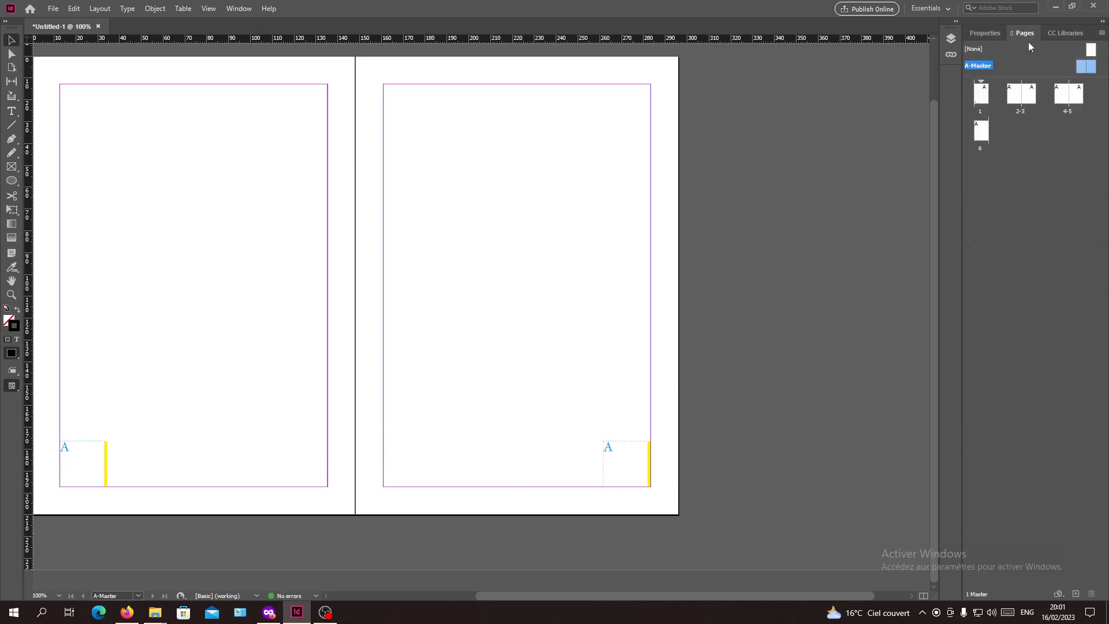
double_click(982, 97)
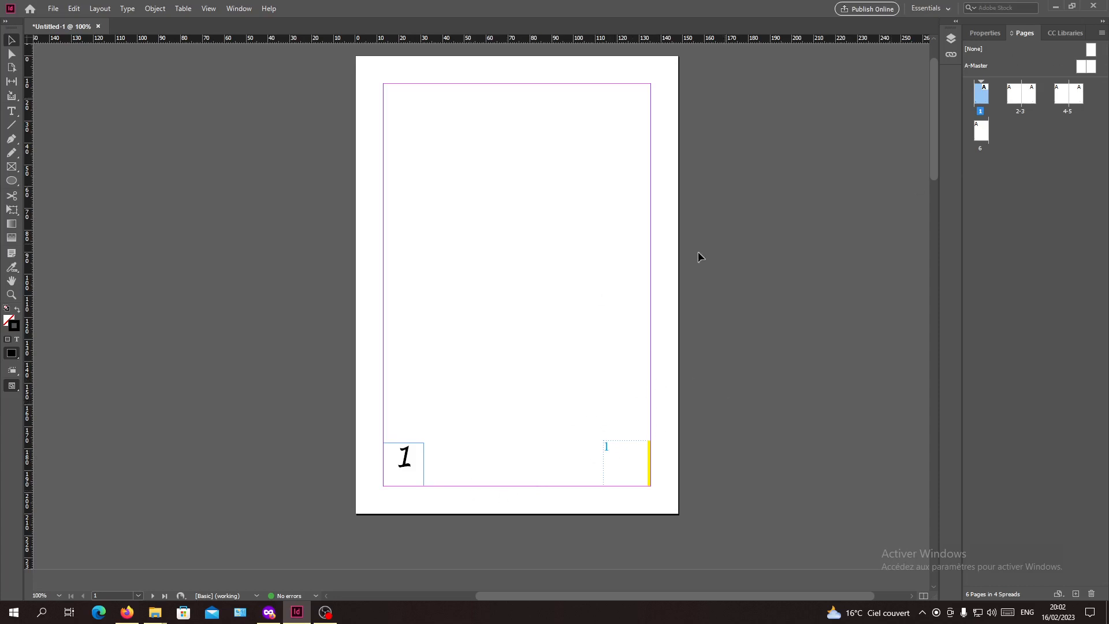
double_click(1016, 103)
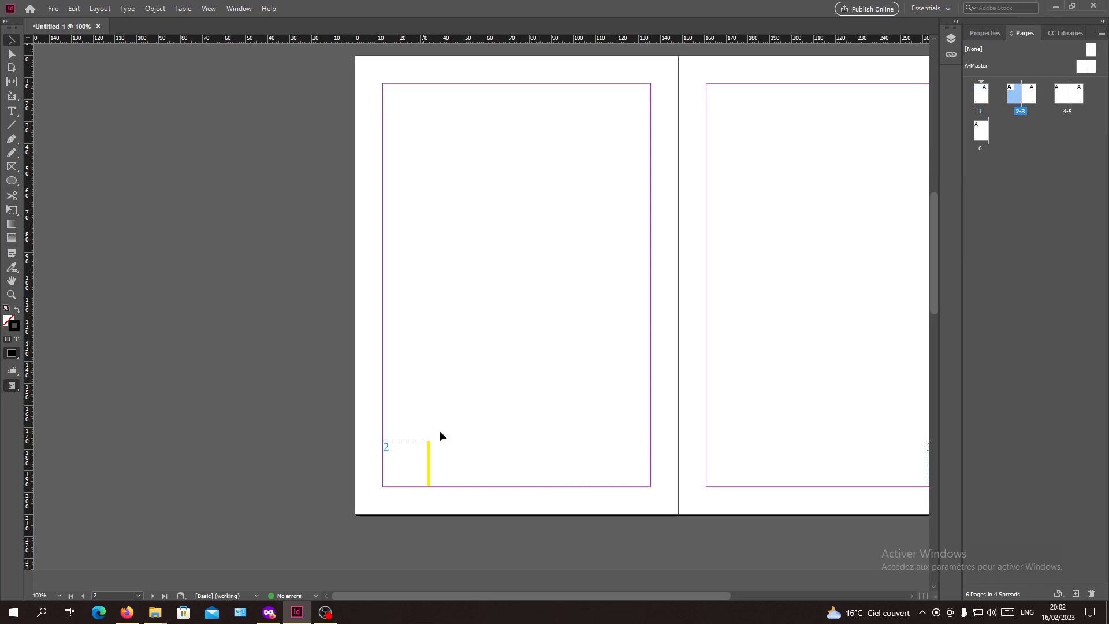
scroll(601, 399, "down", 2)
scroll(601, 398, "up", 2)
key("ctrl+minus")
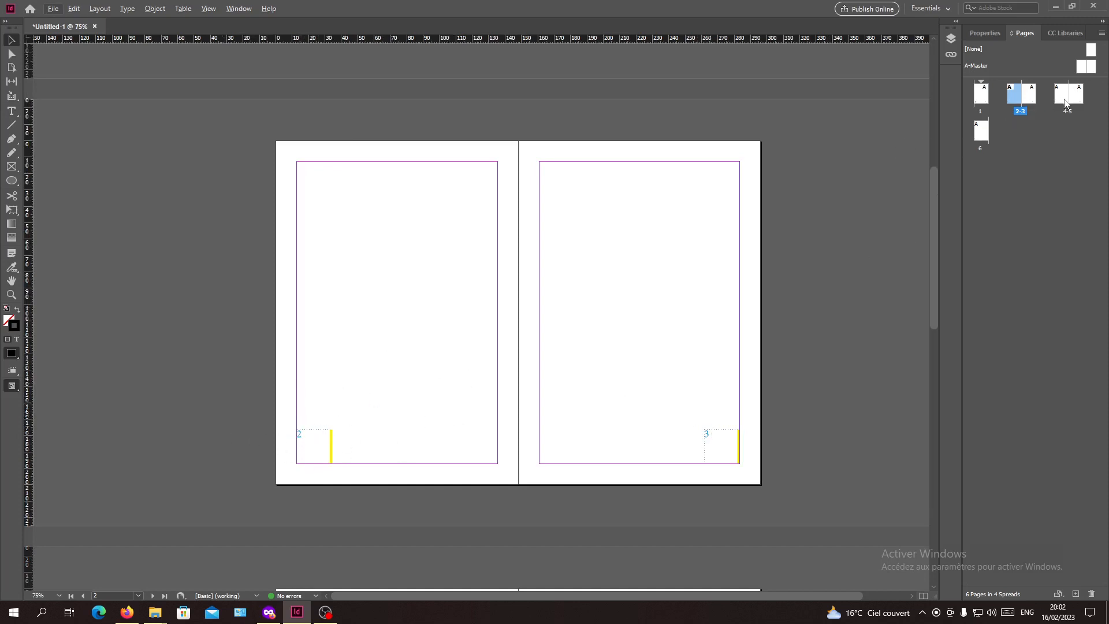
key("alt+Page_Down")
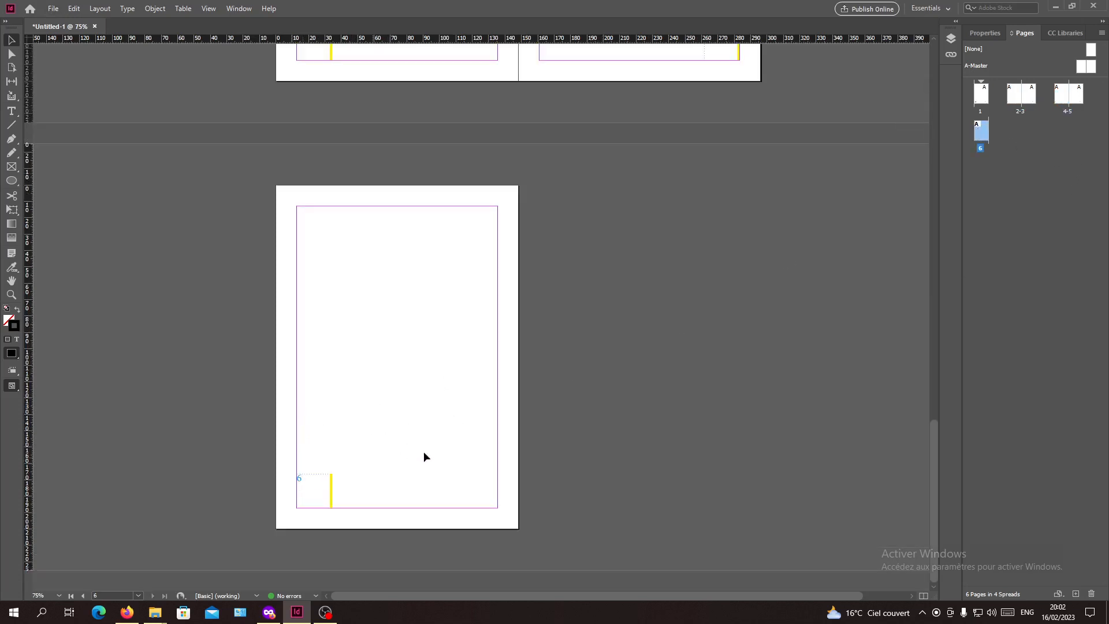
Step: Delete the extra black page number frame in the lower-left margin corner of page 1
scroll(441, 331, "up", 7)
scroll(465, 307, "down", 2)
scroll(466, 306, "up", 2)
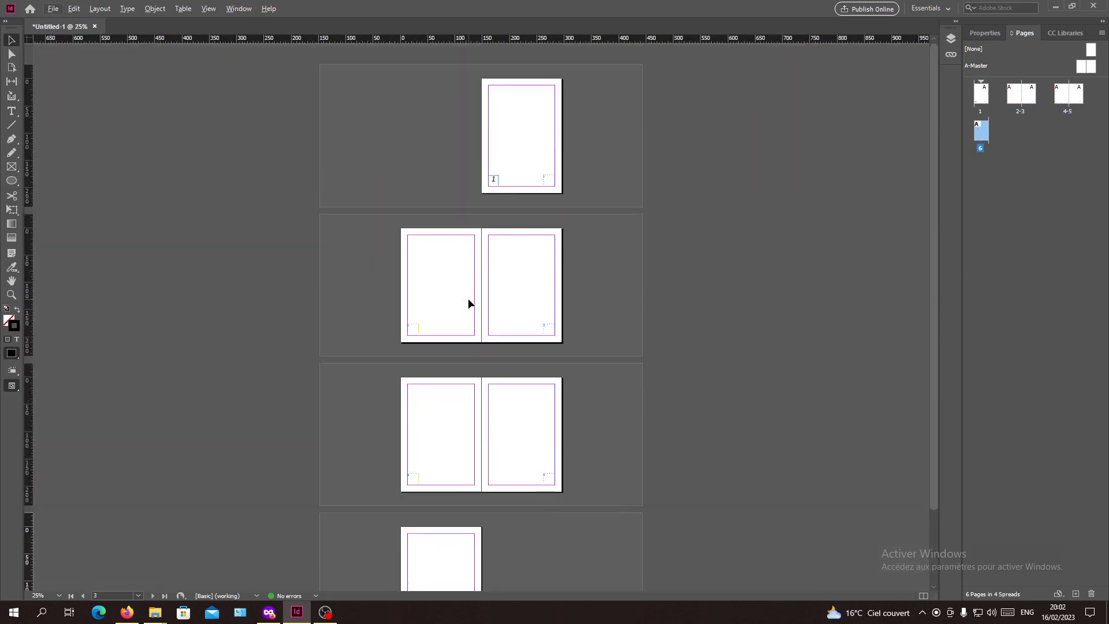
scroll(472, 294, "up", 3)
scroll(474, 290, "up", 5)
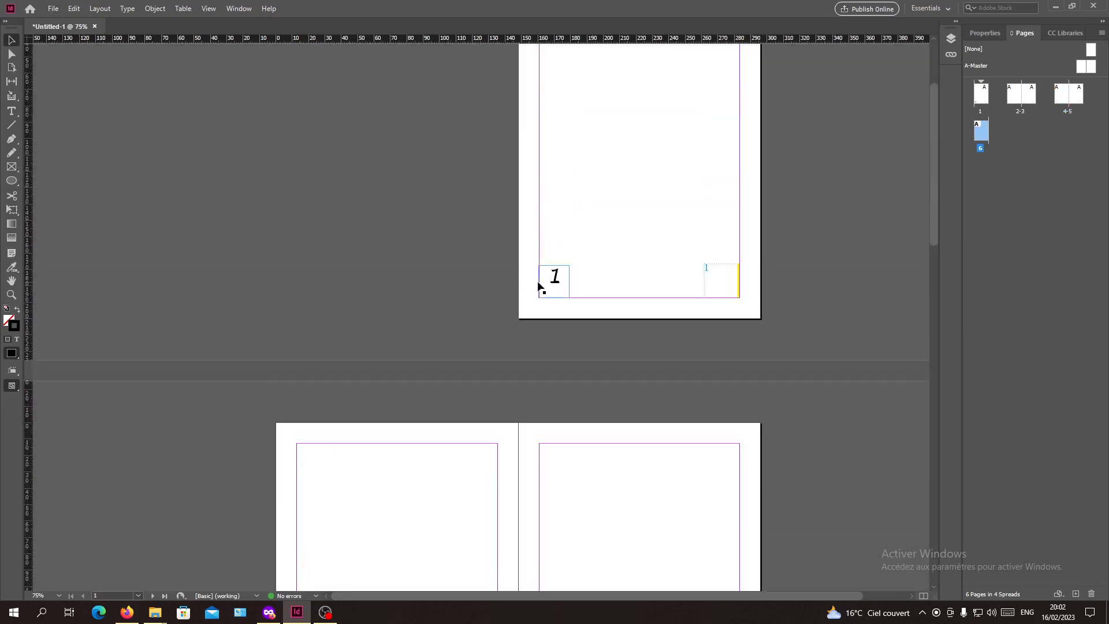
left_click(555, 287)
key("Delete")
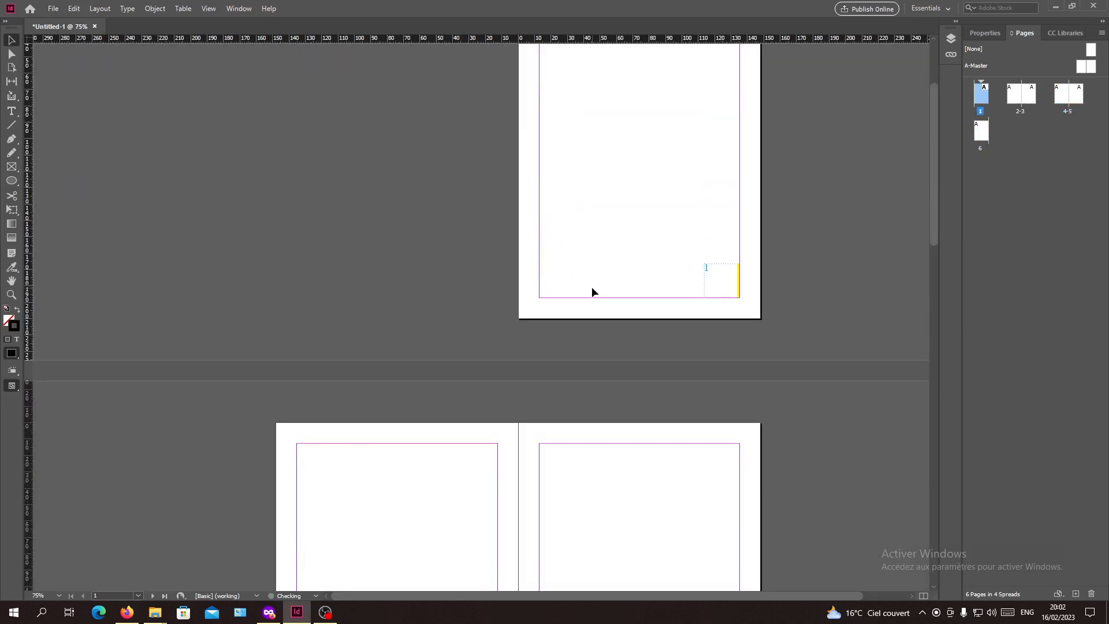
scroll(597, 290, "down", 1)
scroll(597, 289, "up", 4)
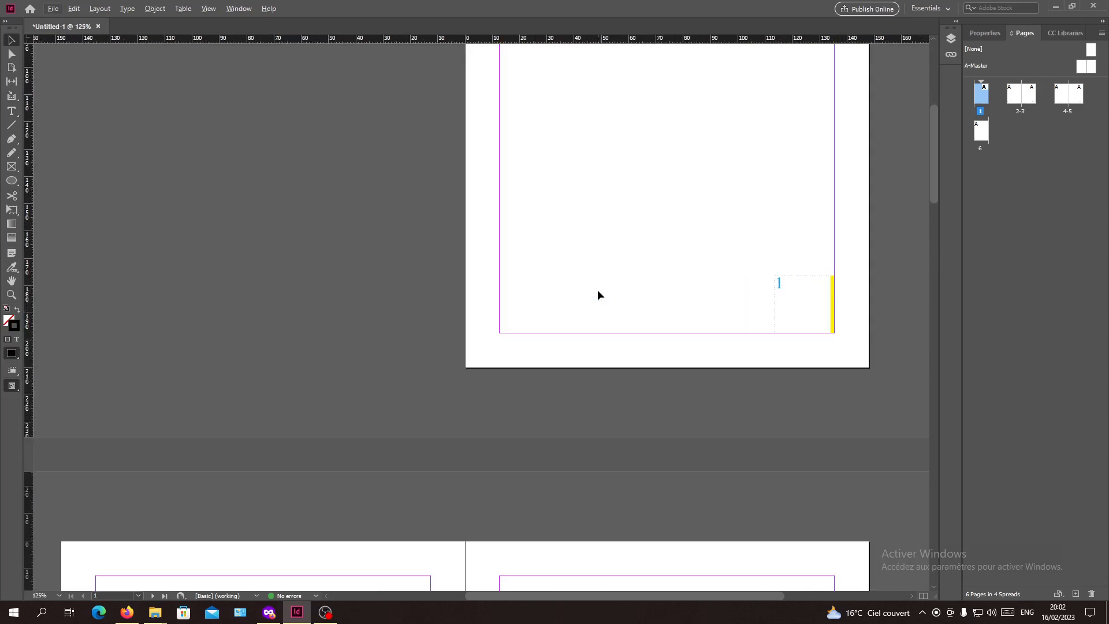